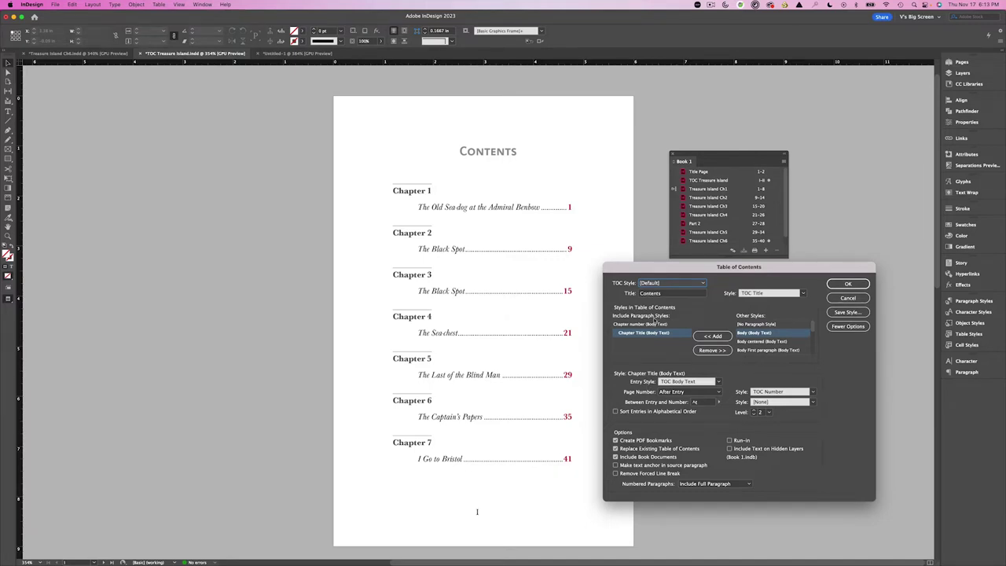
click(720, 392)
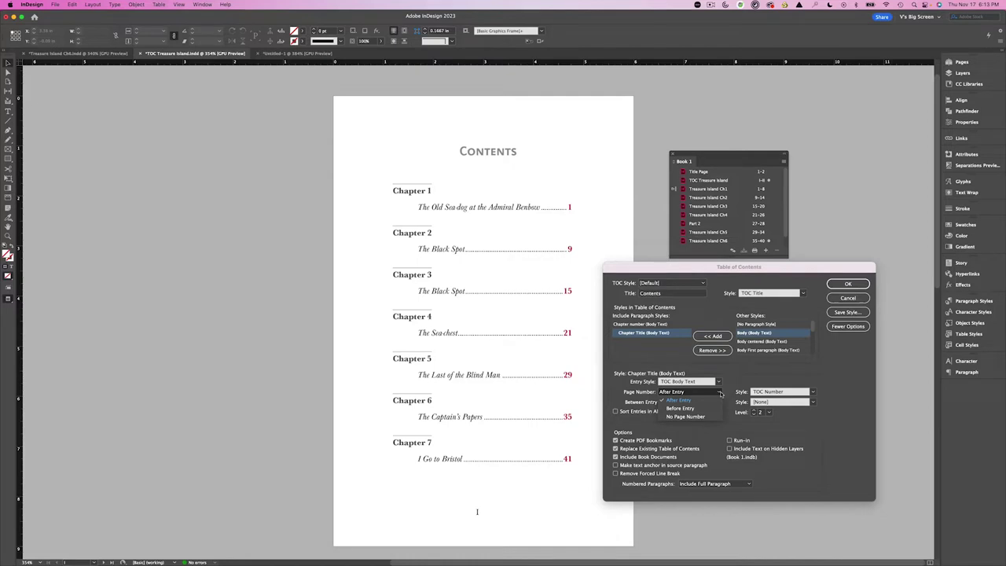
click(720, 393)
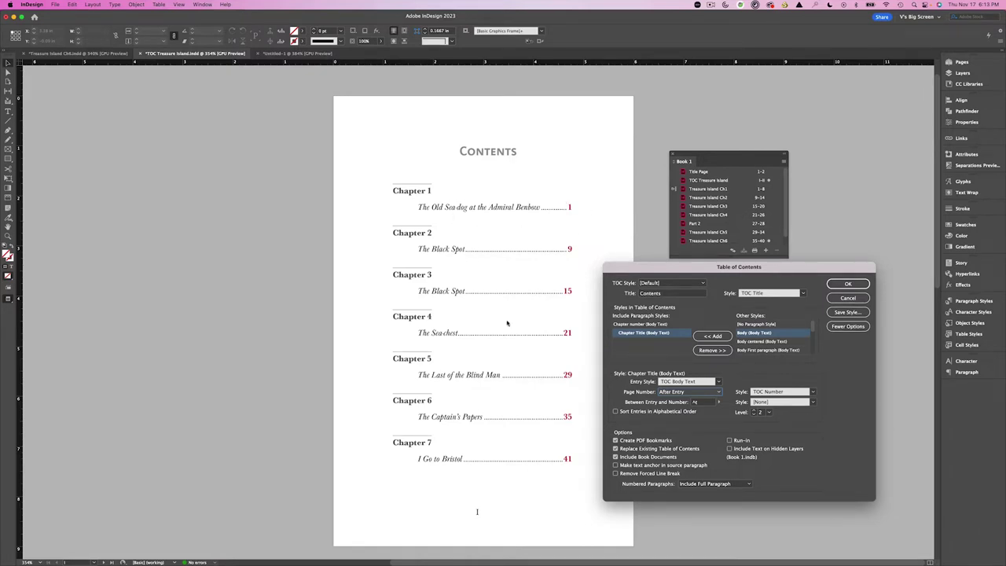
click(720, 403)
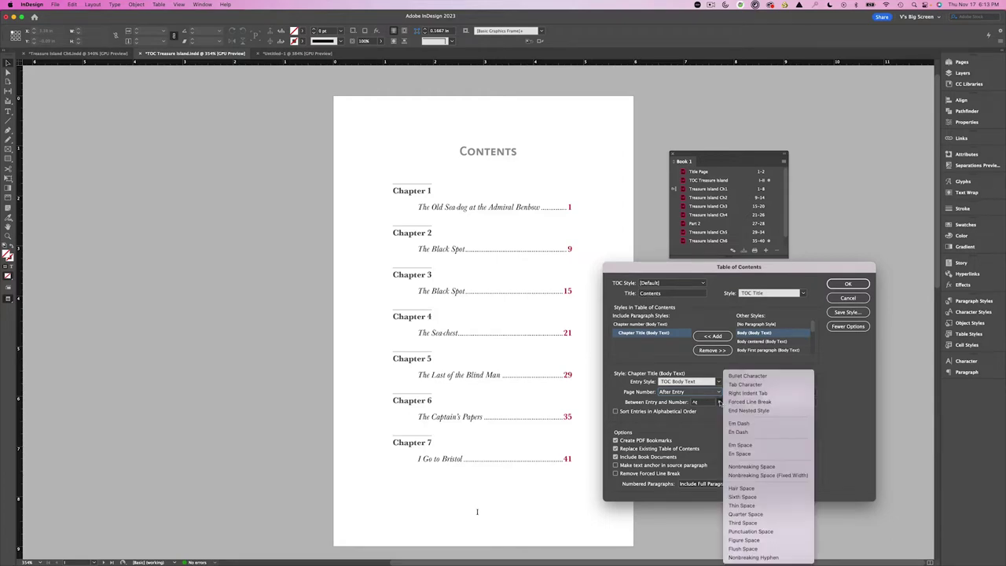
key(Escape)
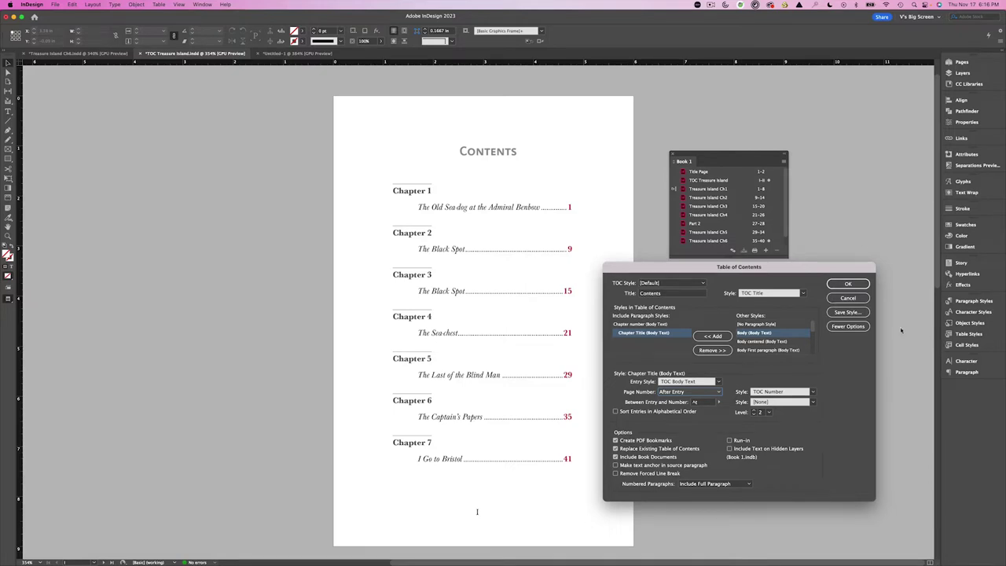
click(749, 484)
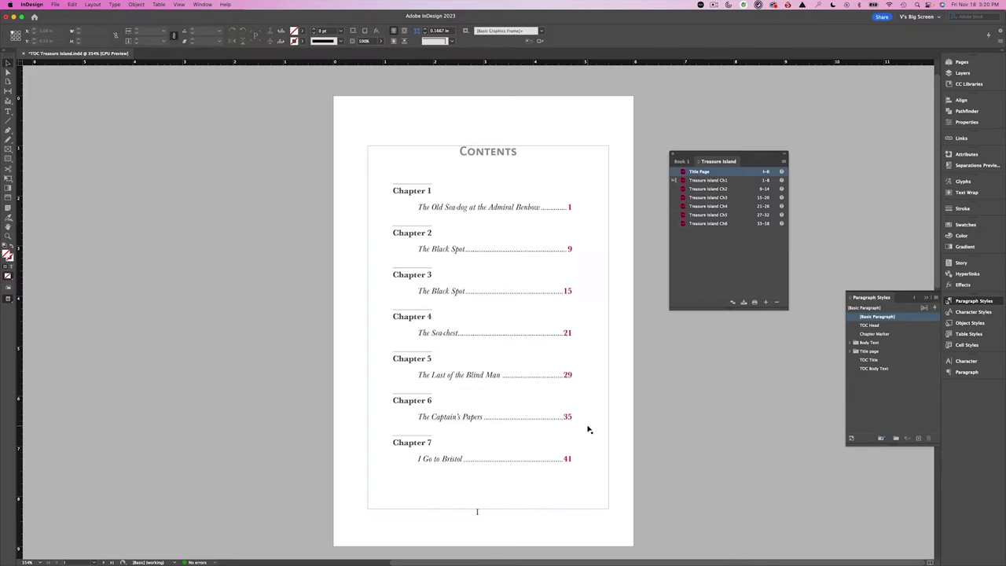
- Create a new 6 × 9 in document named TOC with 2 facing pages
key(super+n)
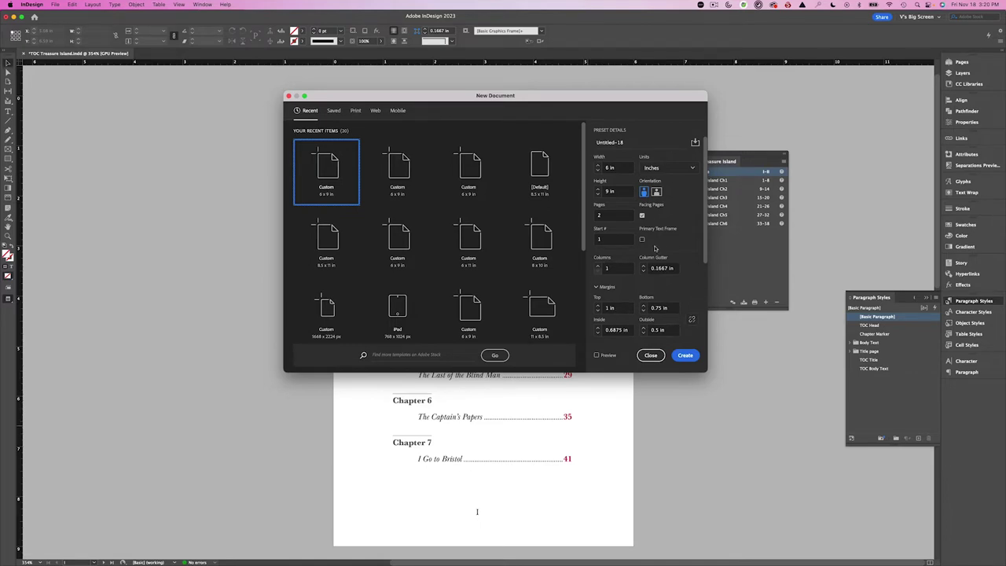
click(626, 142)
text(TOC)
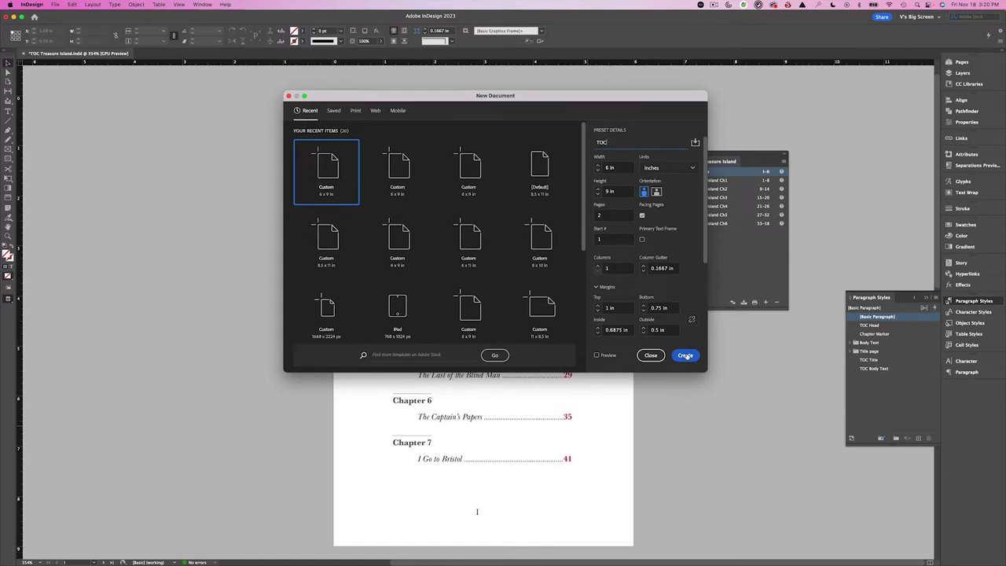
click(685, 356)
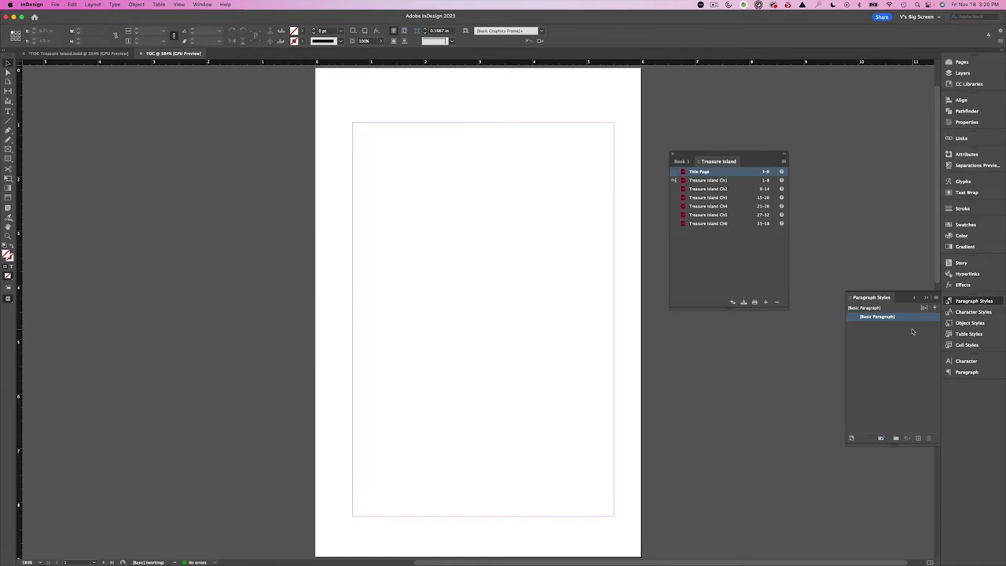
- Load the paragraph styles from Treasure Island Ch1.indd into the new TOC document
click(937, 299)
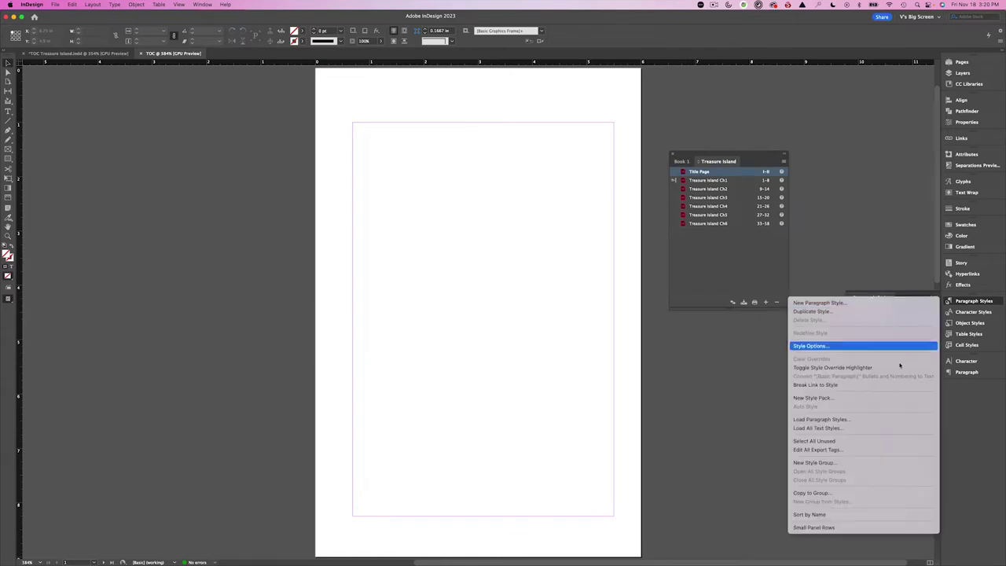
click(873, 422)
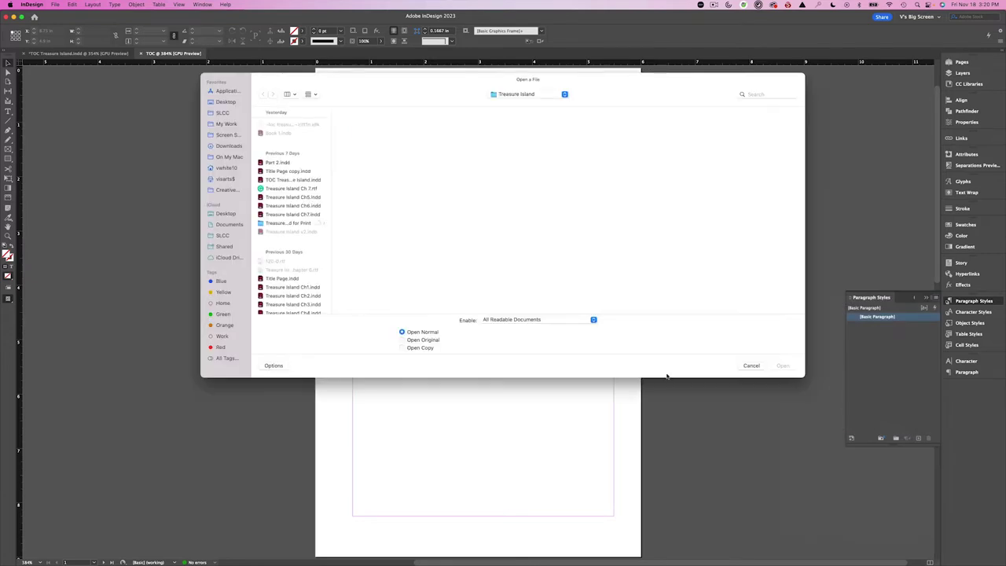
click(315, 288)
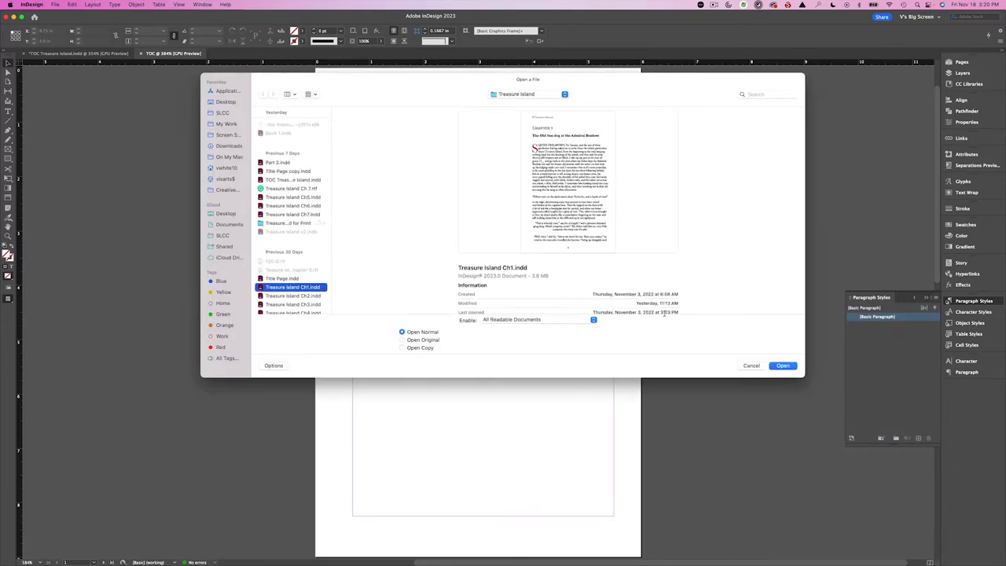
click(782, 365)
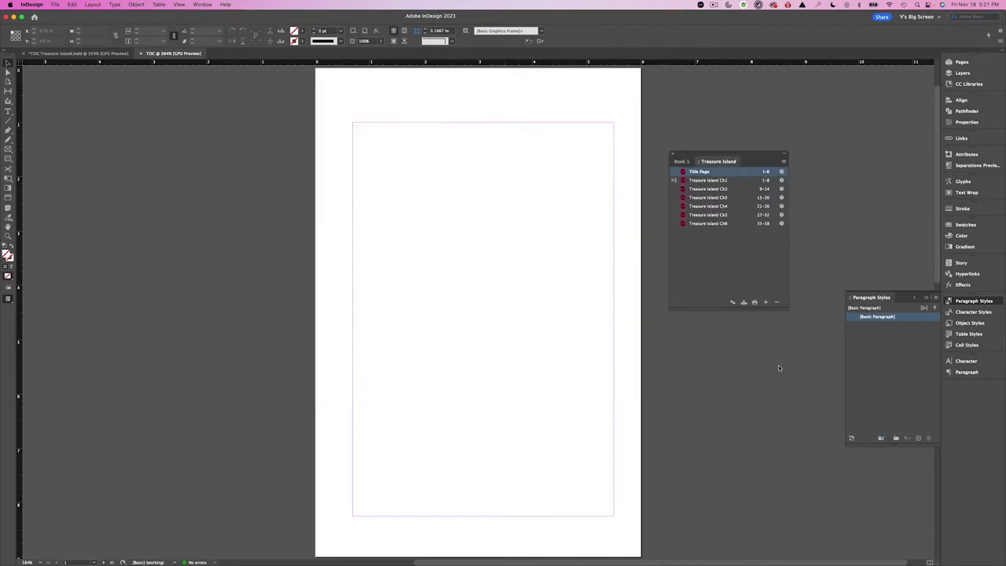
click(355, 162)
click(339, 162)
click(559, 152)
- Save the document as TOC.indd and add it to the Treasure Island book after the Title Page
key(super+s)
click(757, 404)
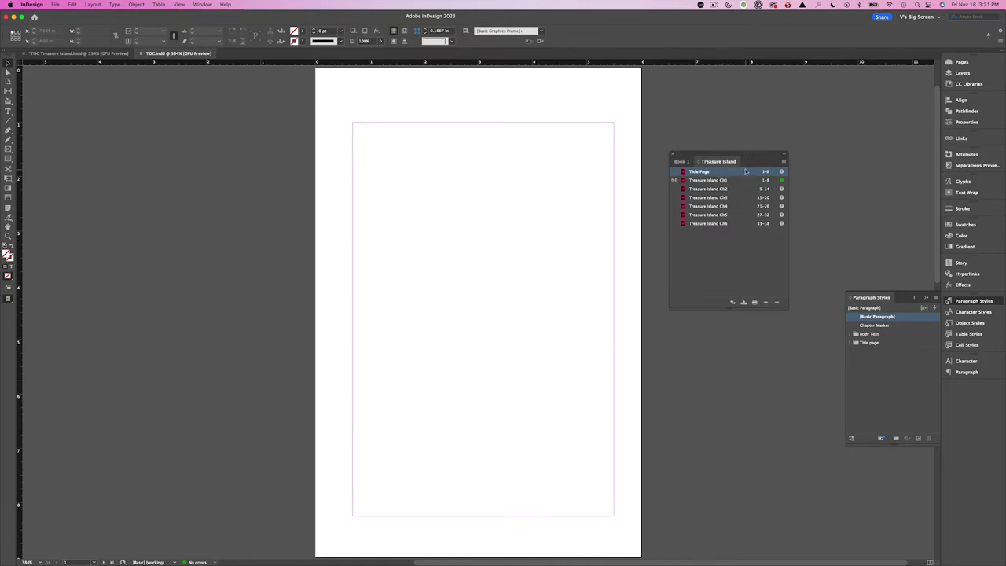
click(767, 304)
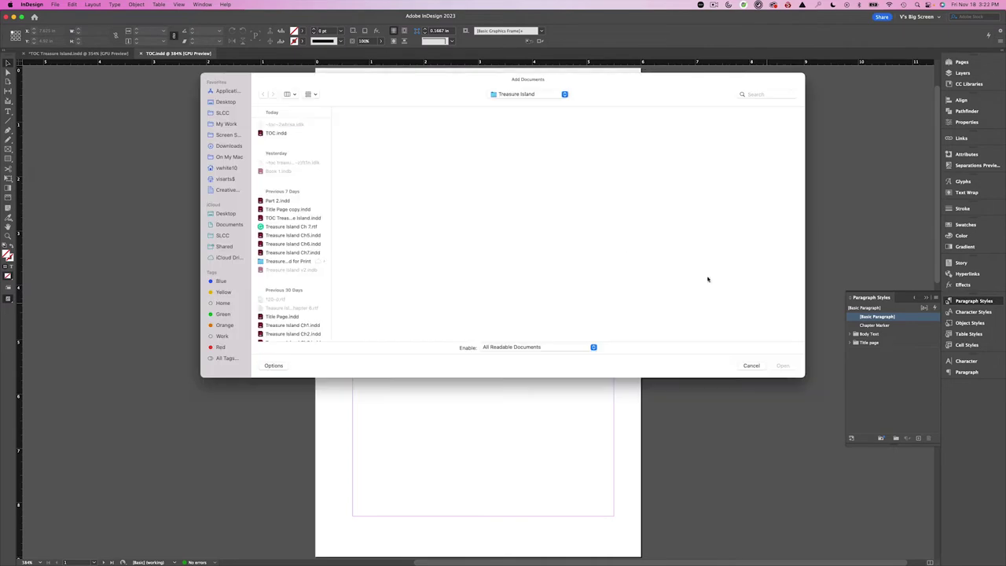
click(301, 136)
click(783, 366)
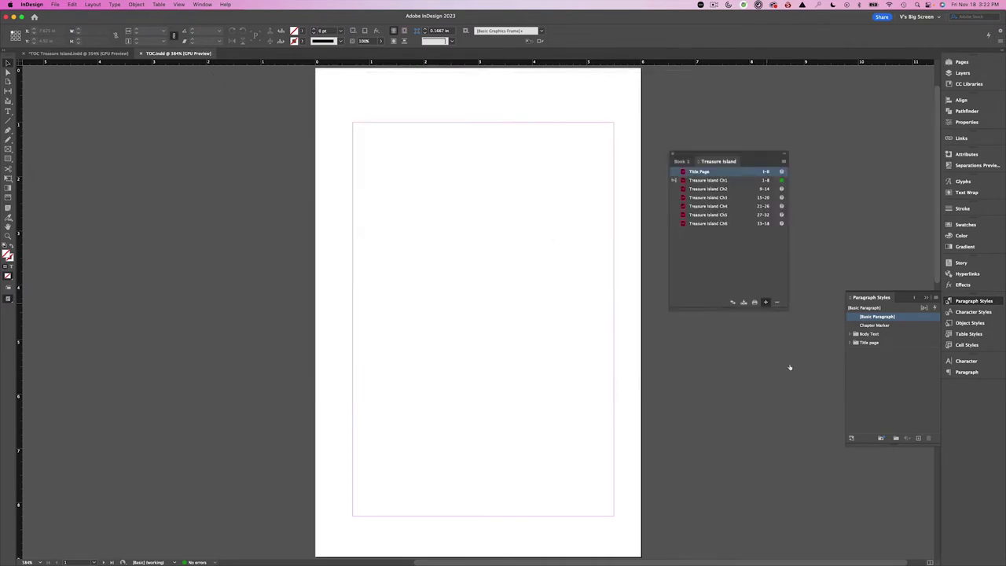
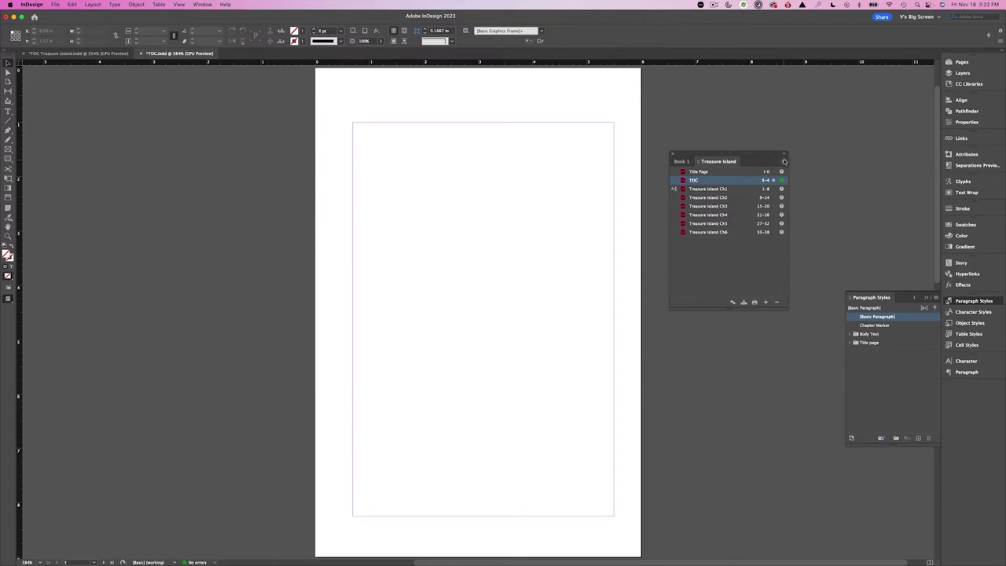
- Set the TOC document's page numbering to start at 1 in the lowercase Roman style i, ii, iii, iv
click(784, 161)
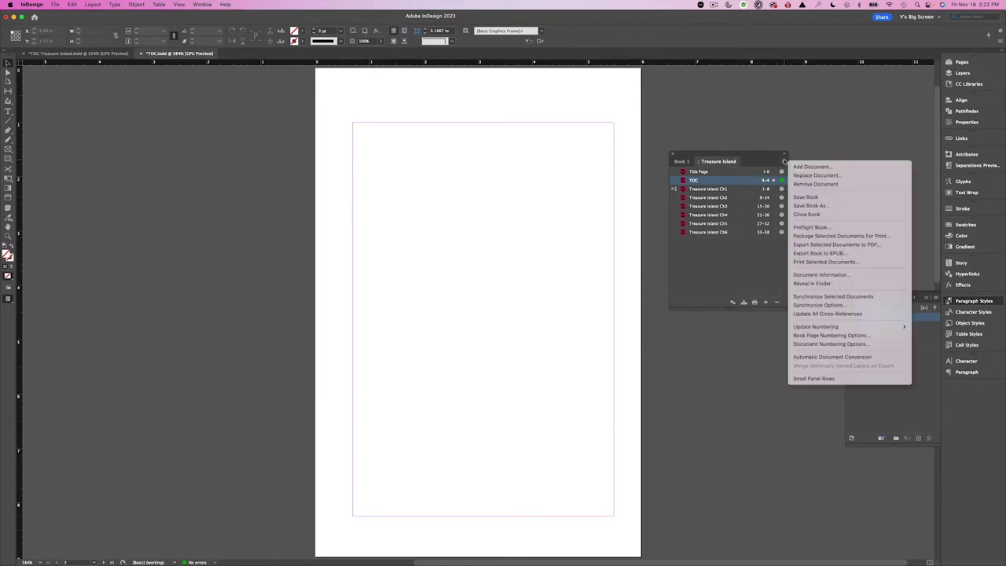
click(848, 345)
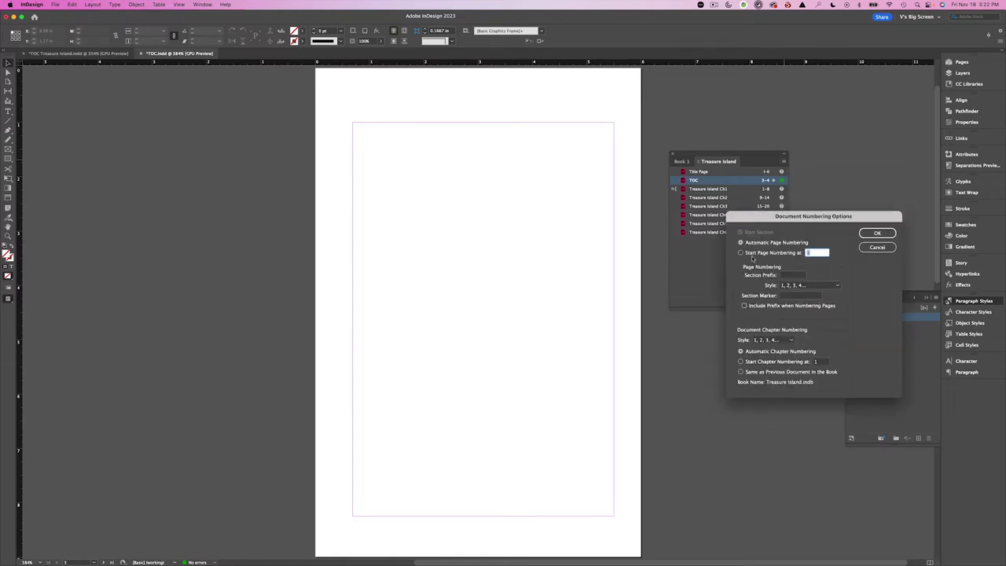
click(740, 254)
click(836, 286)
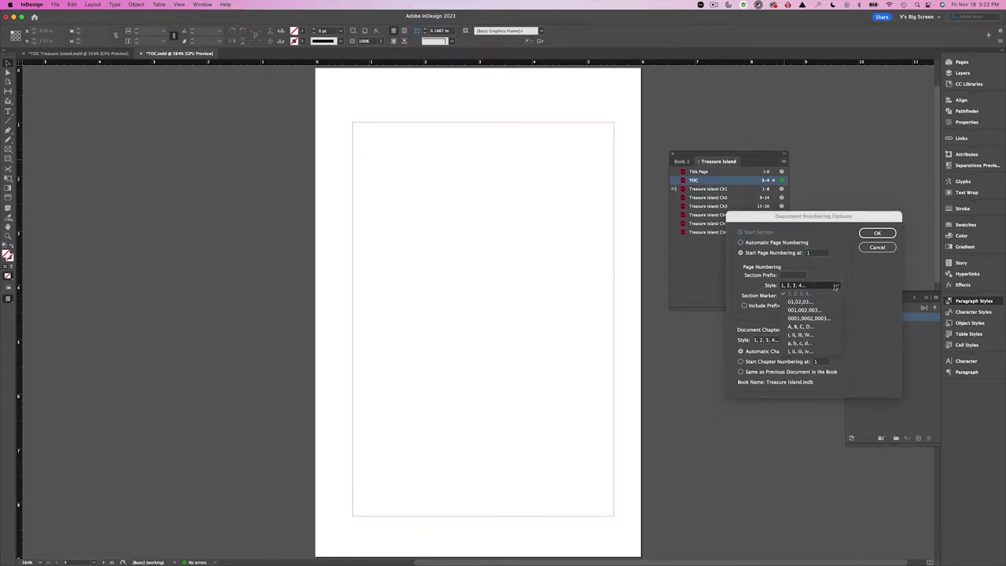
click(820, 353)
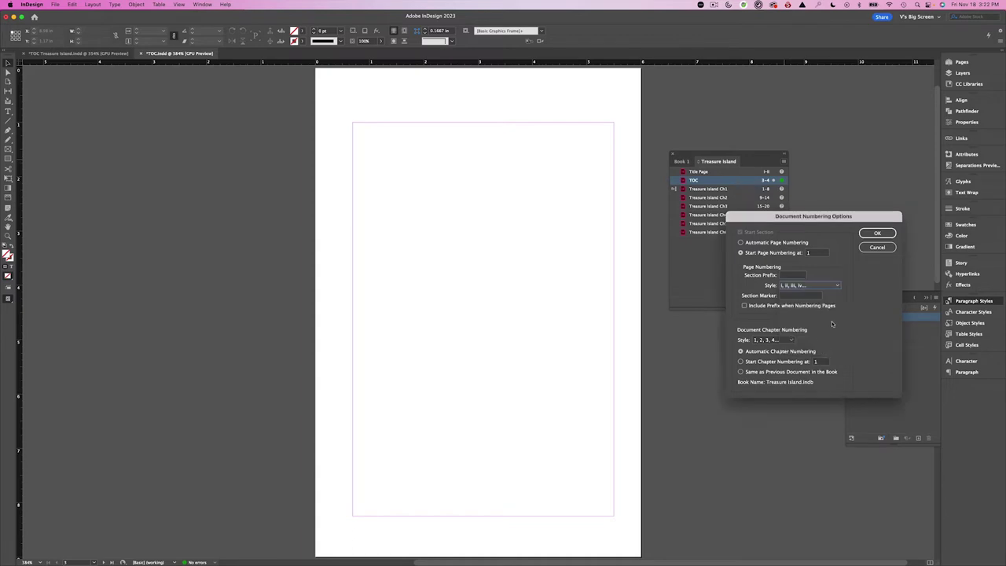
click(868, 233)
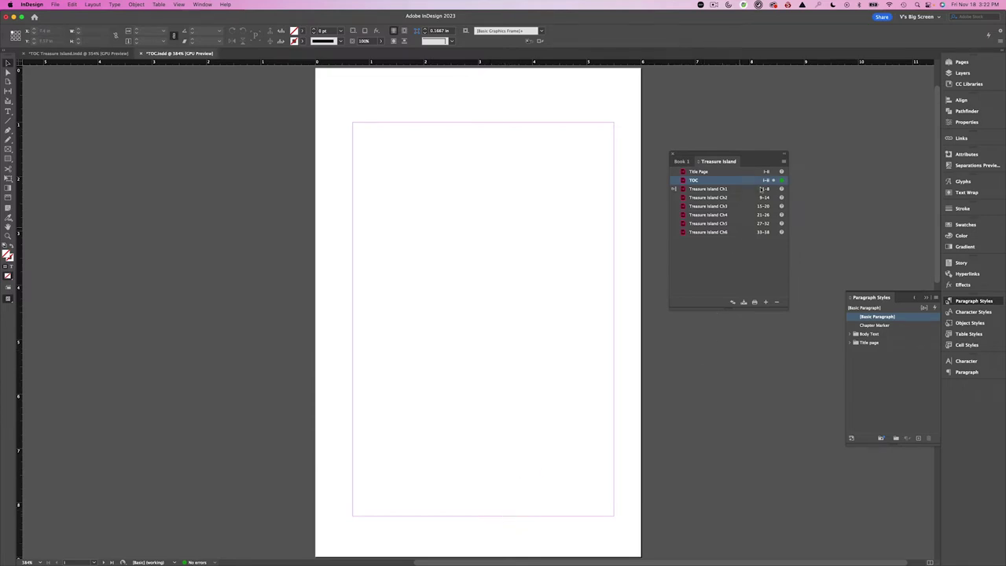
- Preflight the entire Treasure Island book with the [Basic] (working) profile
click(784, 161)
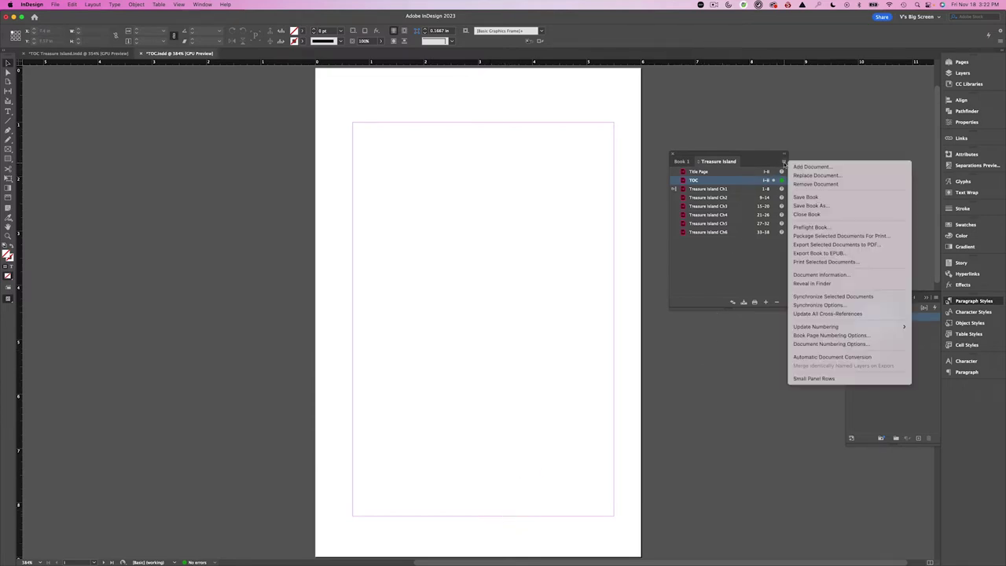
click(810, 227)
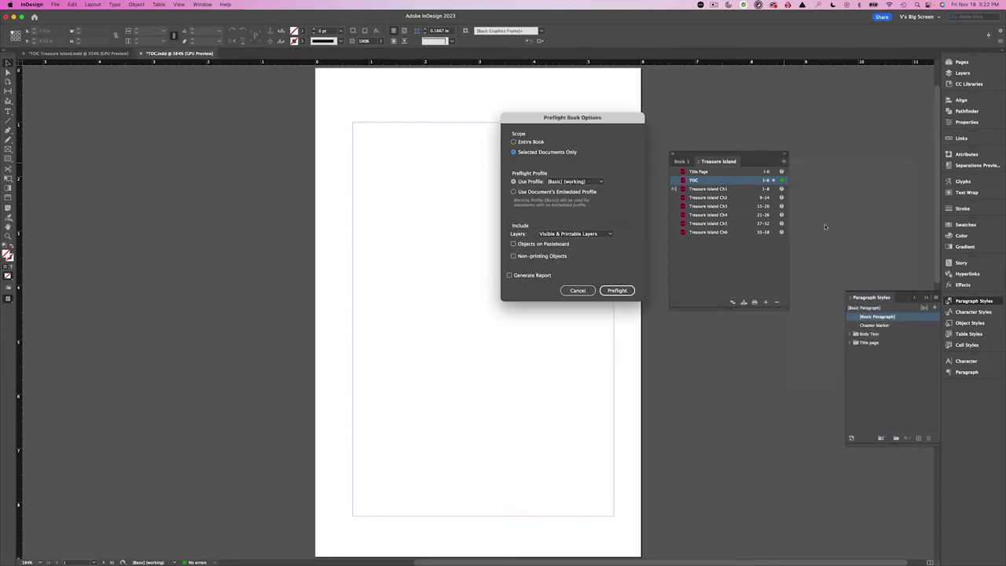
click(512, 142)
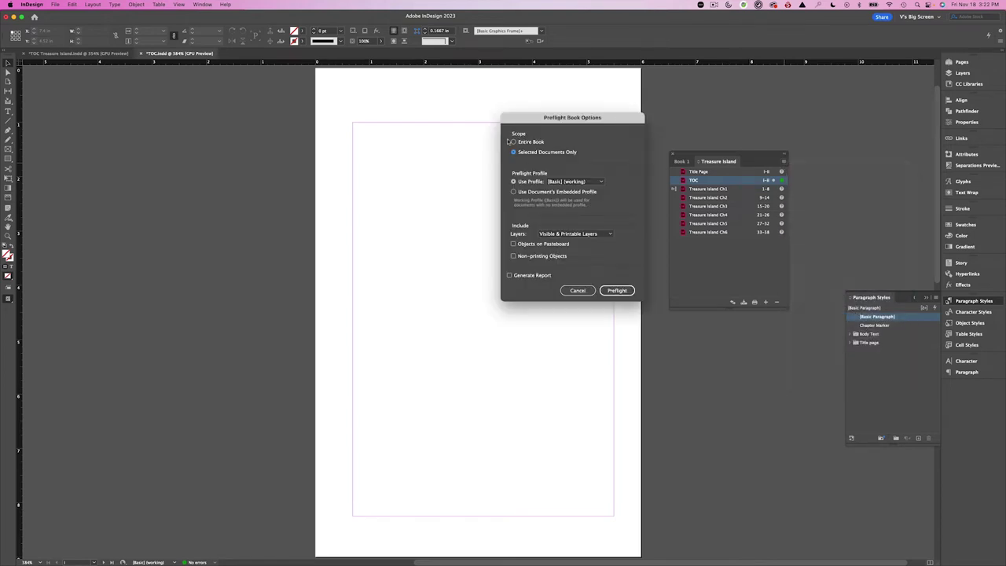
click(617, 290)
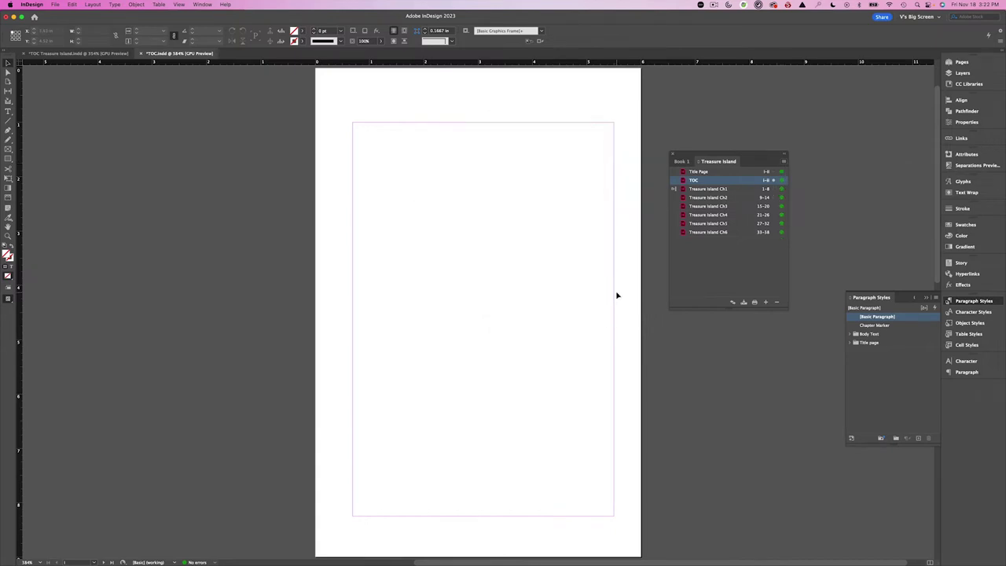
- Update all numbers across the Treasure Island book and preflight the entire book again
click(784, 162)
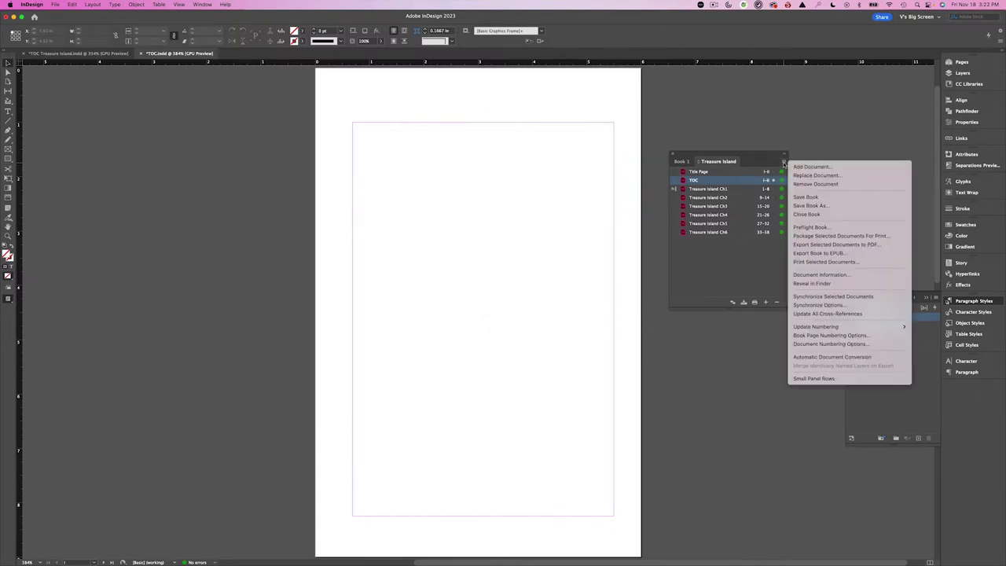
mouse_move(833, 327)
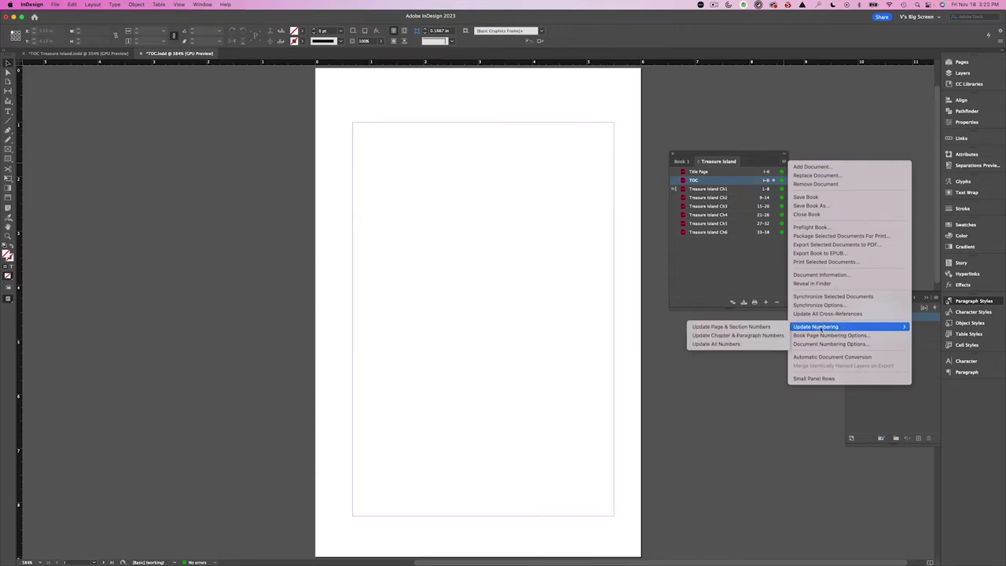
click(742, 344)
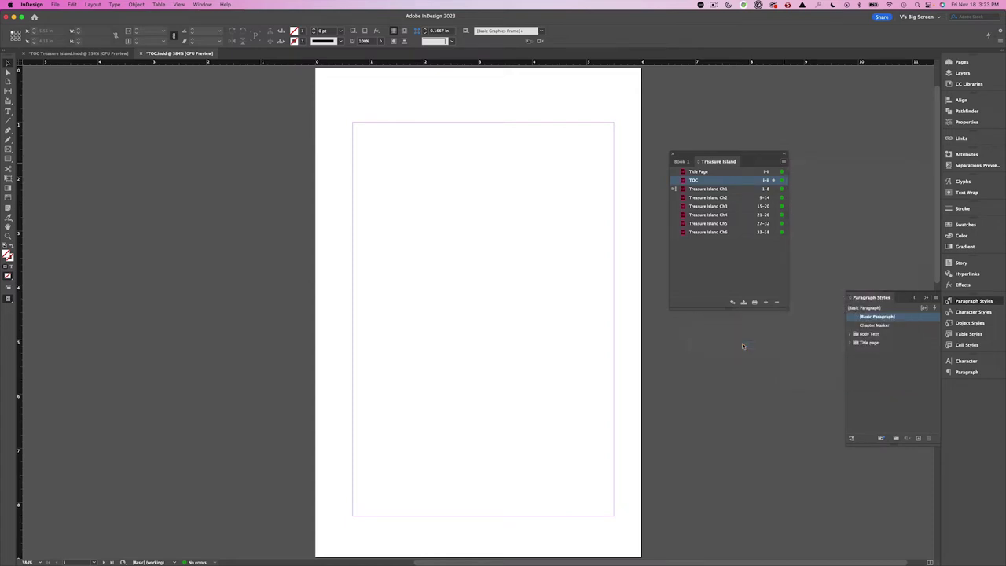
click(783, 162)
click(839, 226)
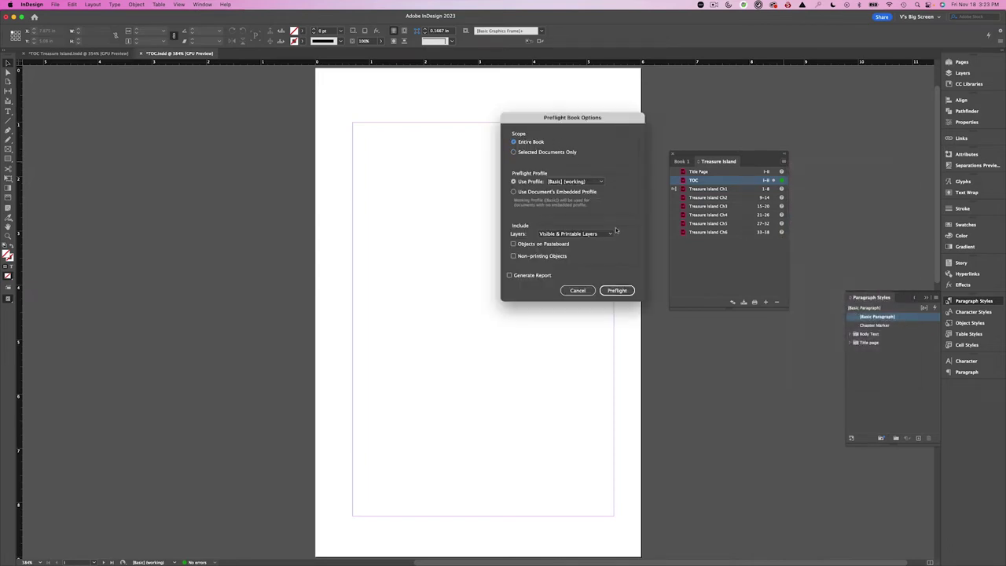
click(617, 290)
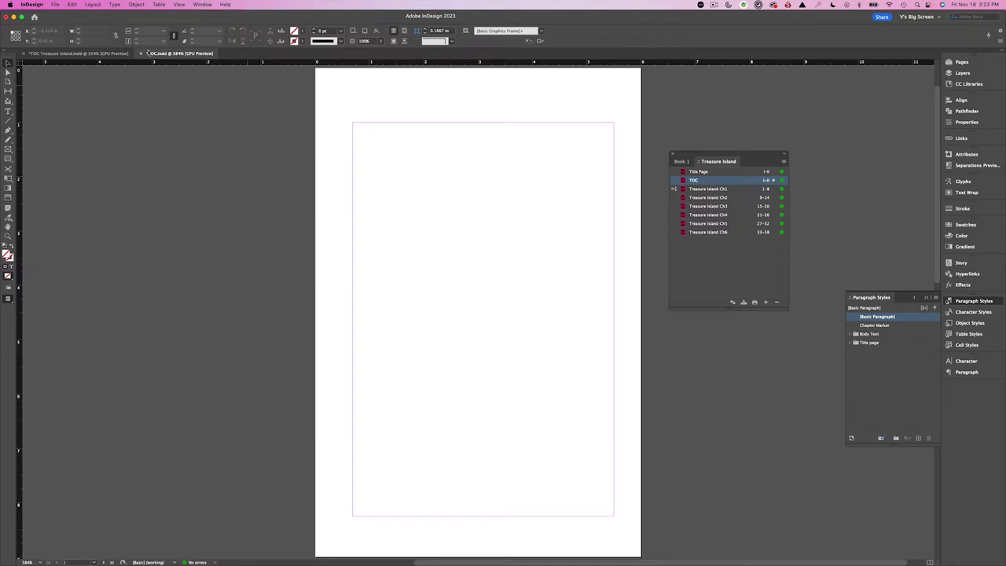
- Open the table of contents setup for the TOC document with all options shown and assign the TOC Title style to the Contents title
click(93, 5)
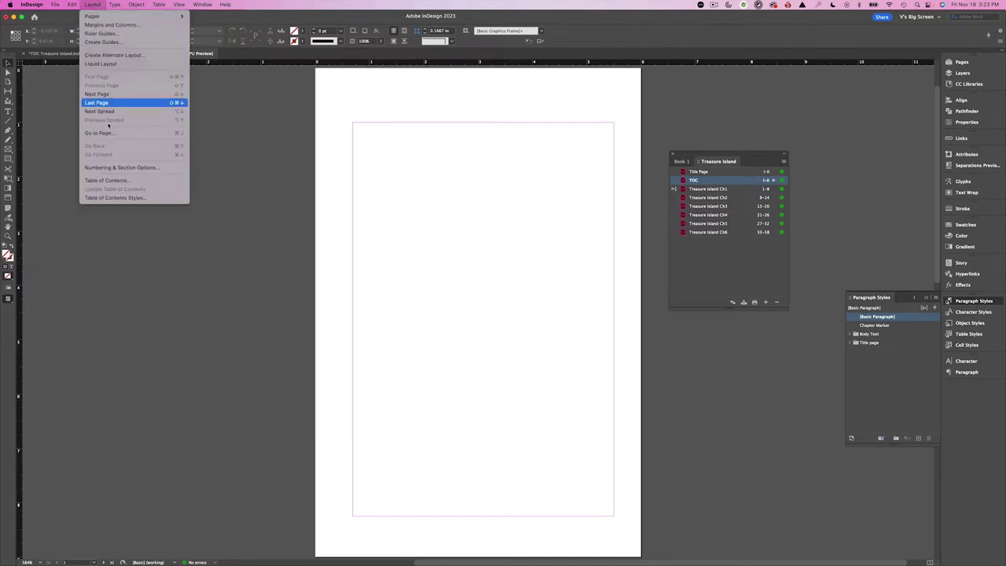
click(129, 184)
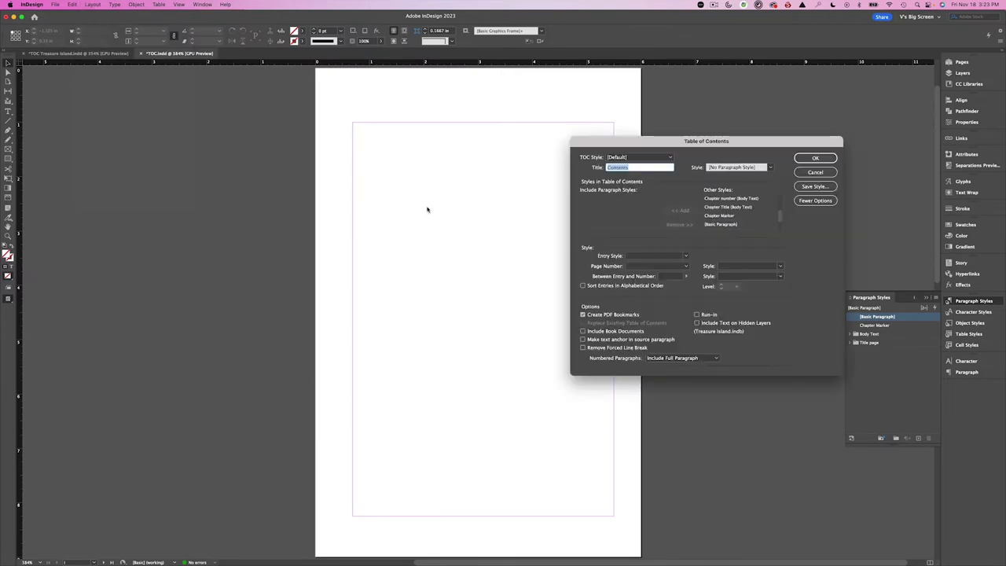
drag(608, 145, 529, 133)
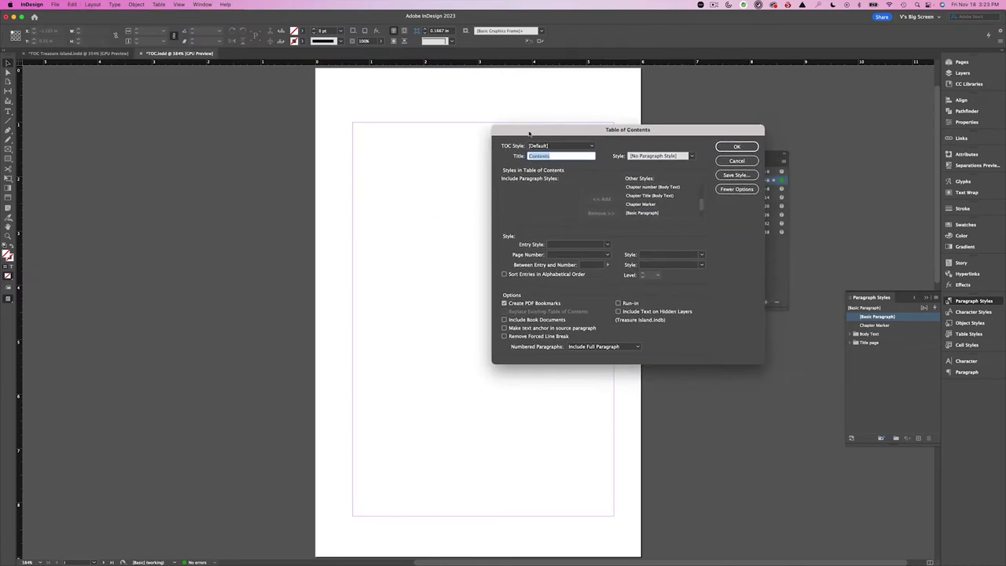
click(727, 192)
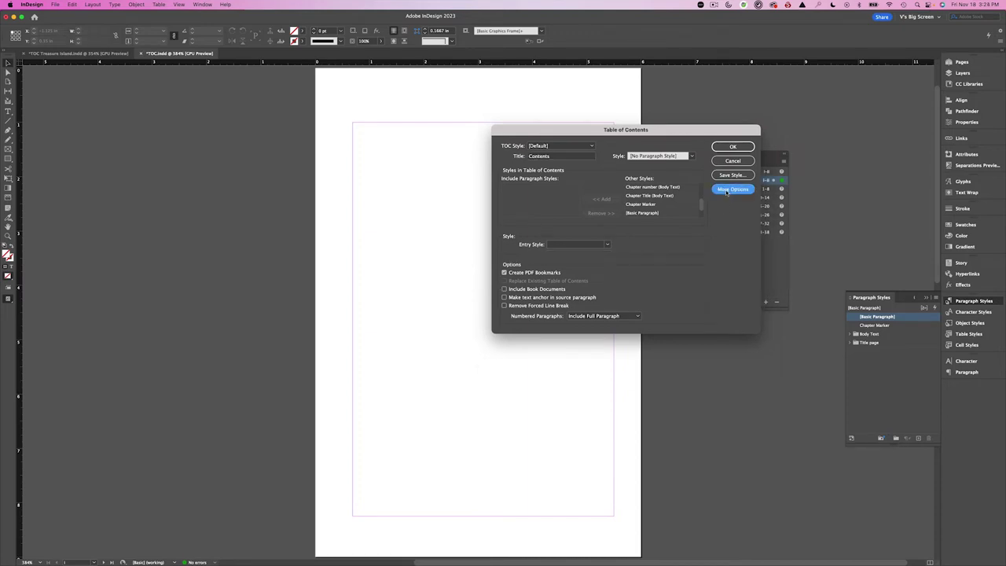
click(727, 191)
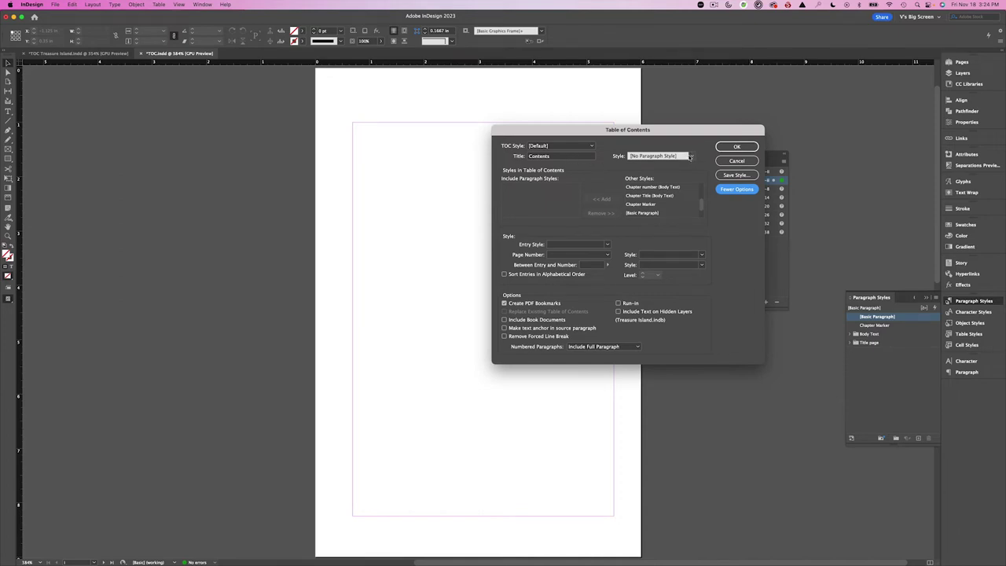
click(690, 156)
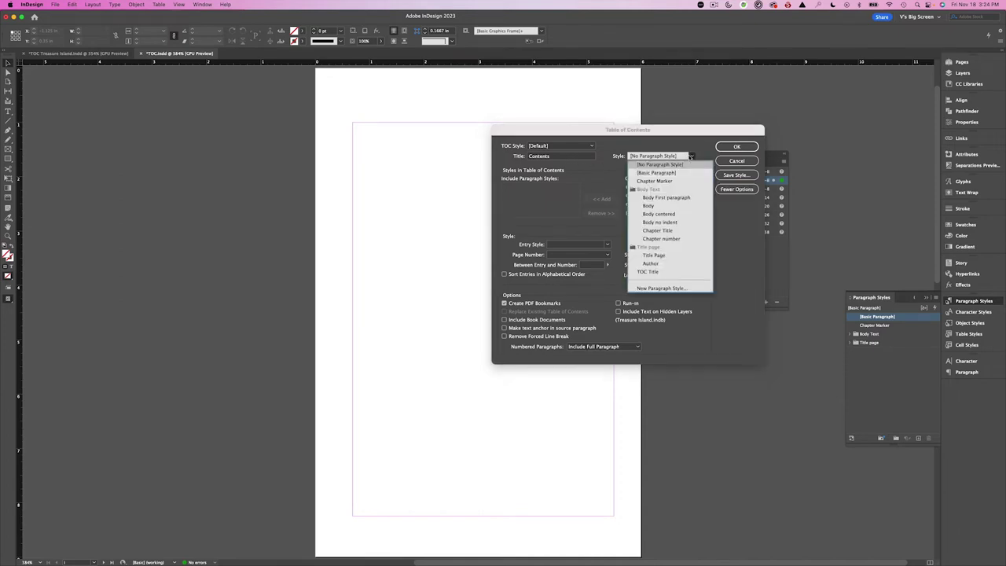
click(666, 273)
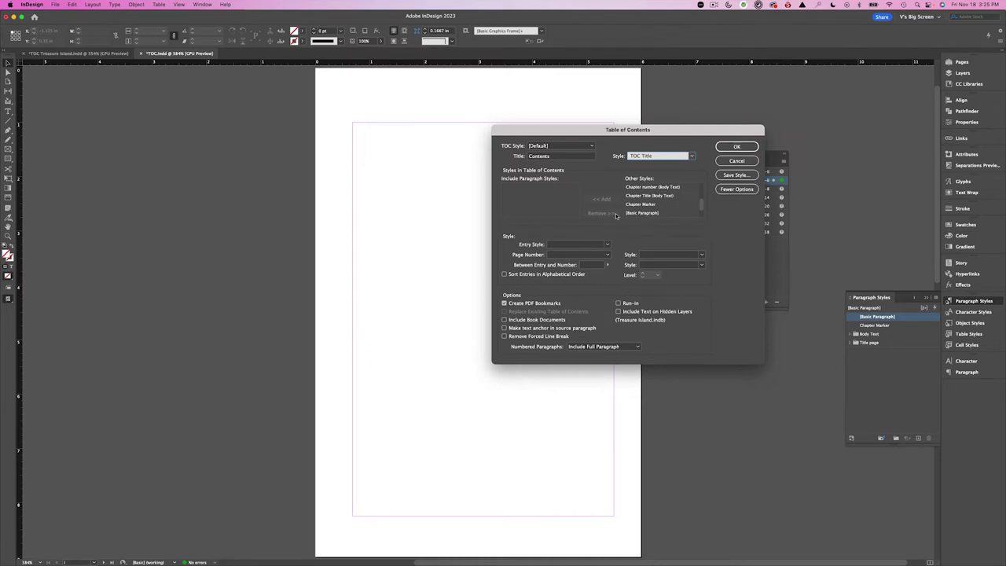
- Include the Chapter number and Chapter Title paragraph styles in the table of contents
click(681, 187)
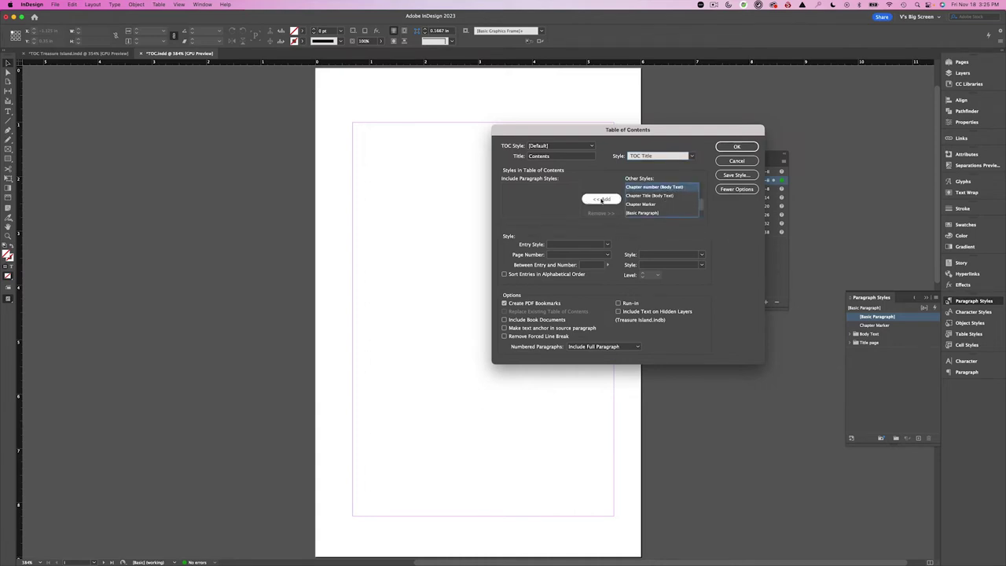
click(601, 199)
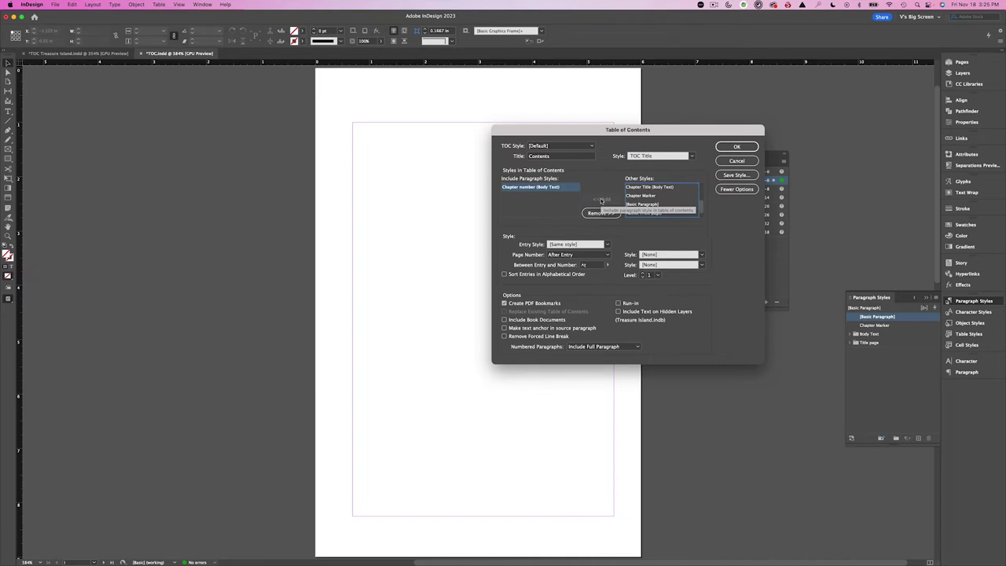
click(684, 188)
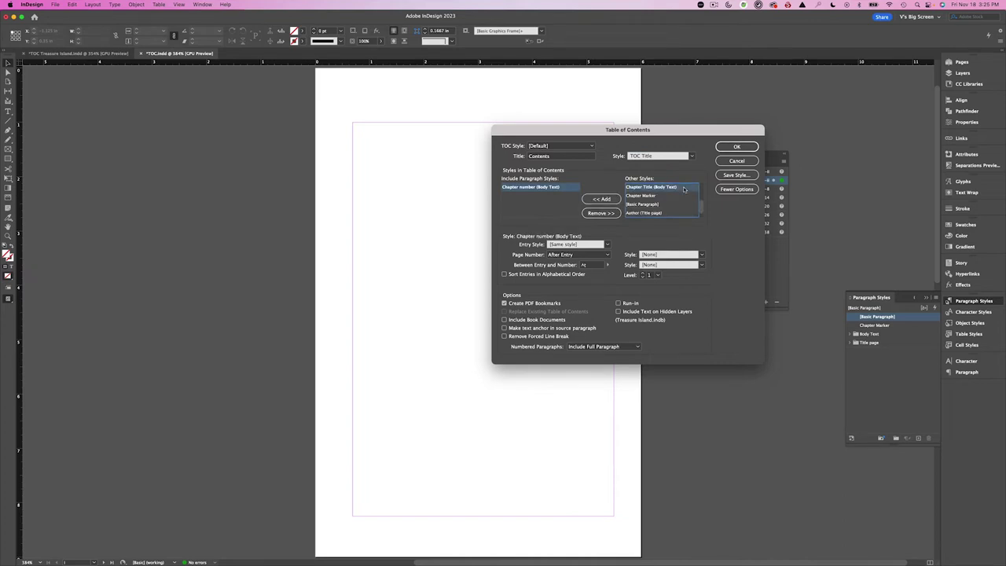
click(602, 200)
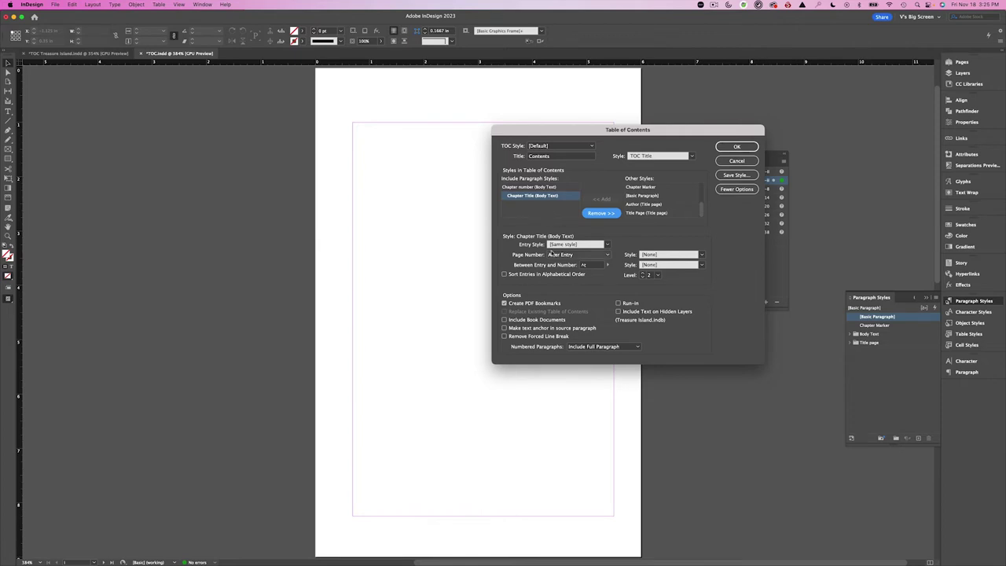
- Give the Chapter number entries a new TOC Head paragraph style based on Chapter Title, and set them to No Page Number
click(562, 187)
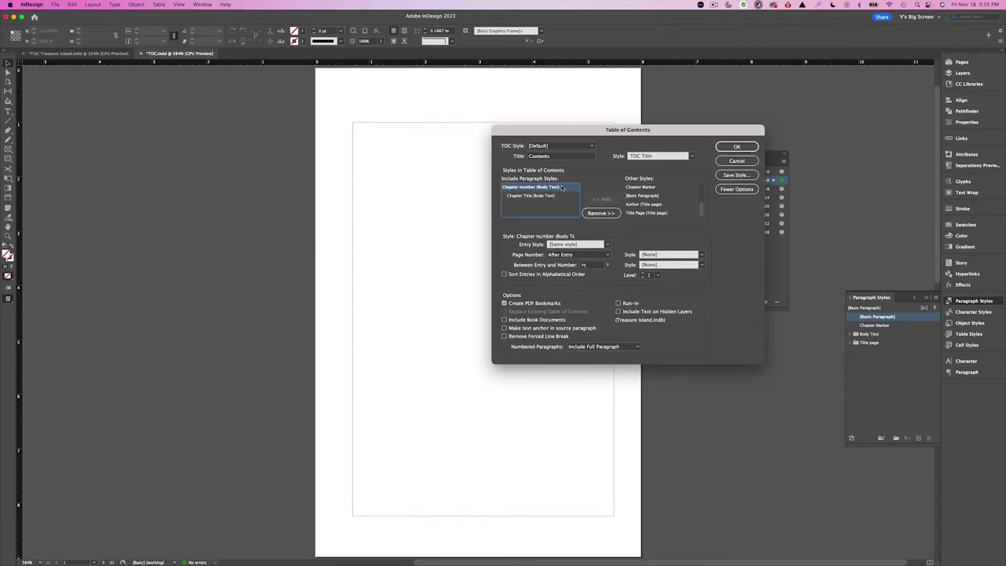
click(606, 245)
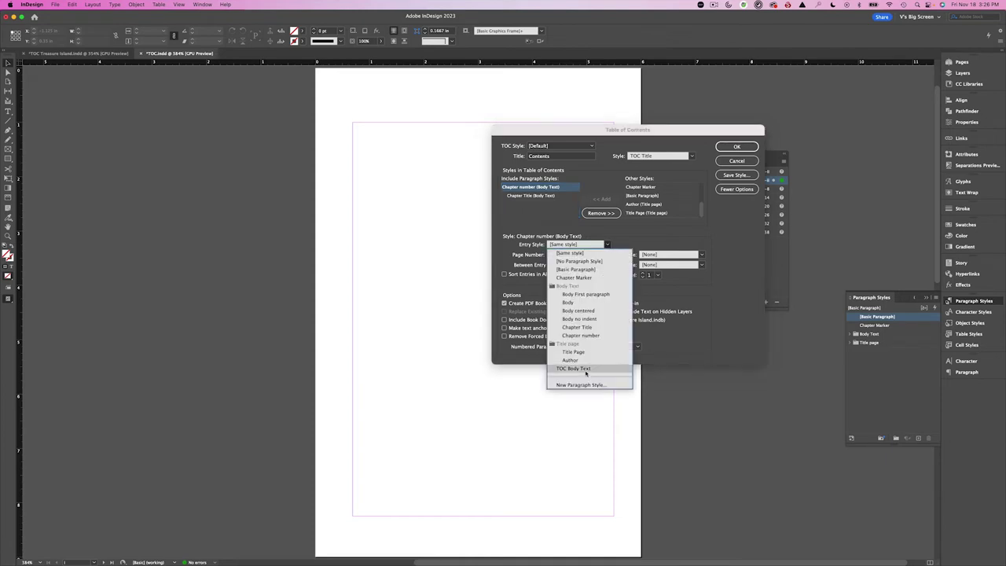
click(582, 385)
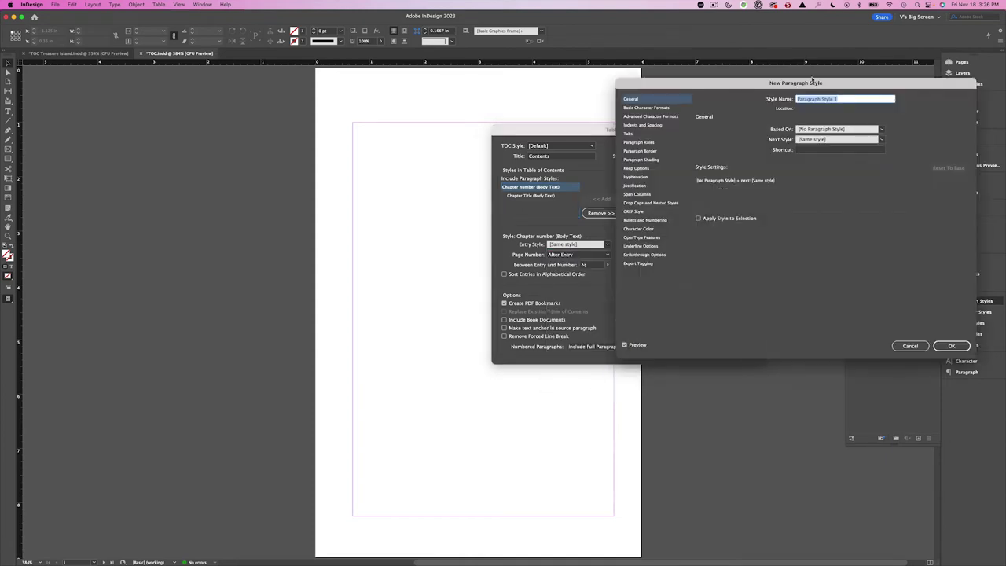
text(TOC Head)
click(882, 130)
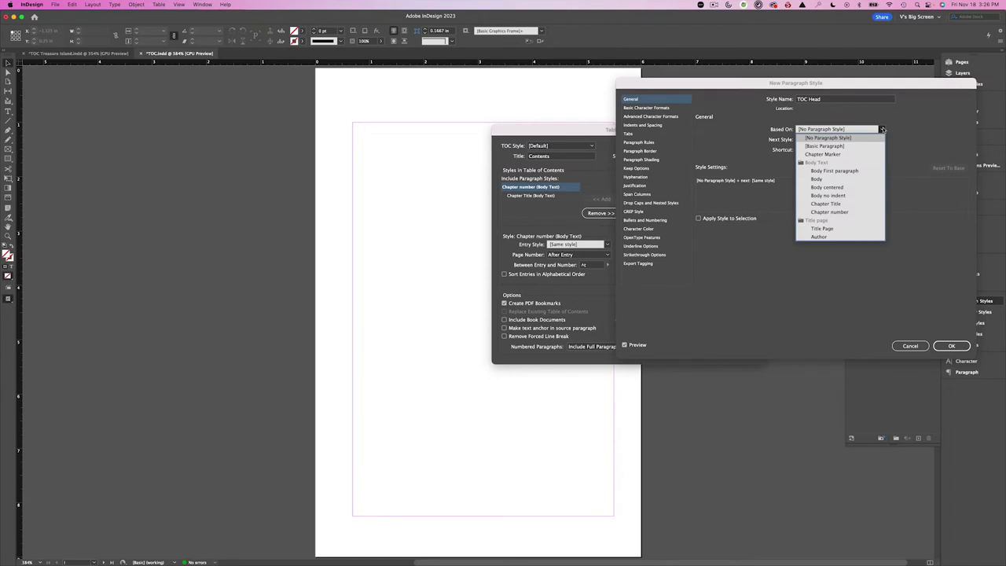
click(859, 203)
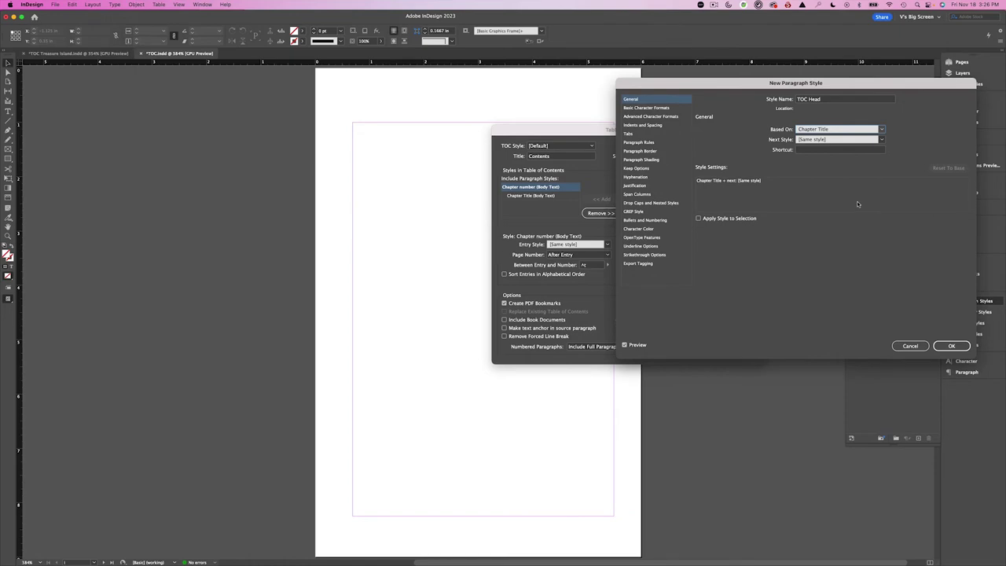
click(951, 346)
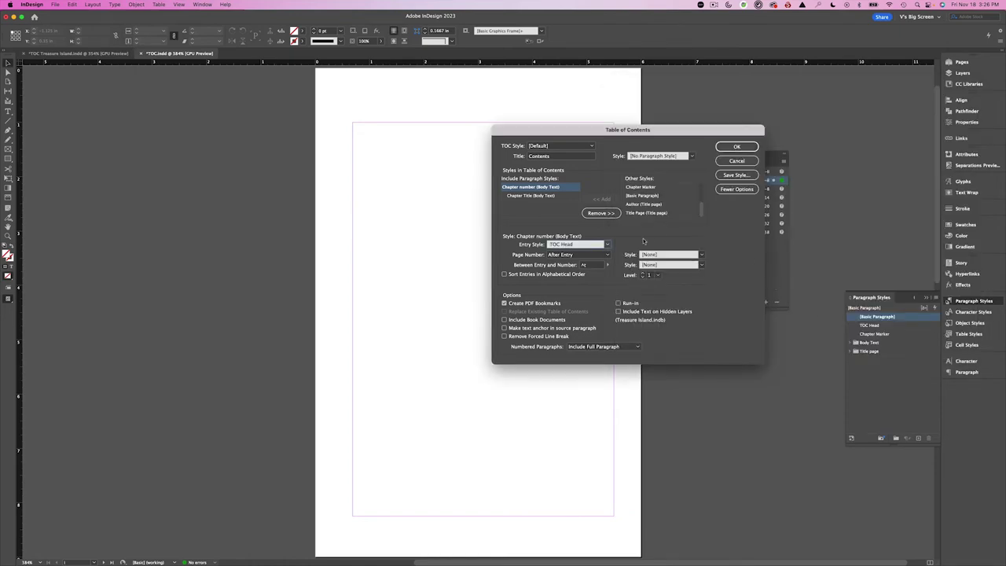
click(607, 256)
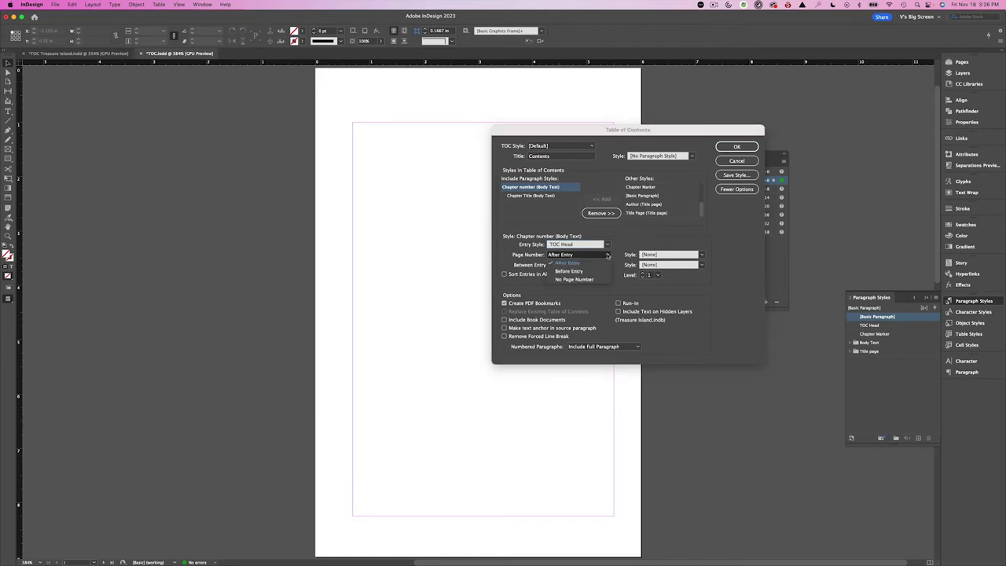
click(595, 280)
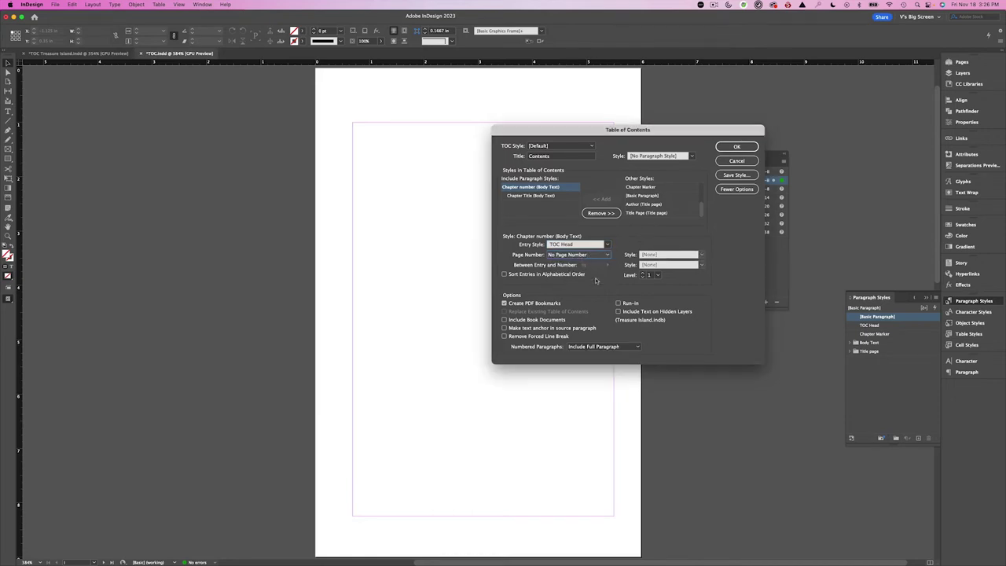
- Set the Chapter Title entry style to TOC Body Text and include the book documents in the table of contents
click(563, 196)
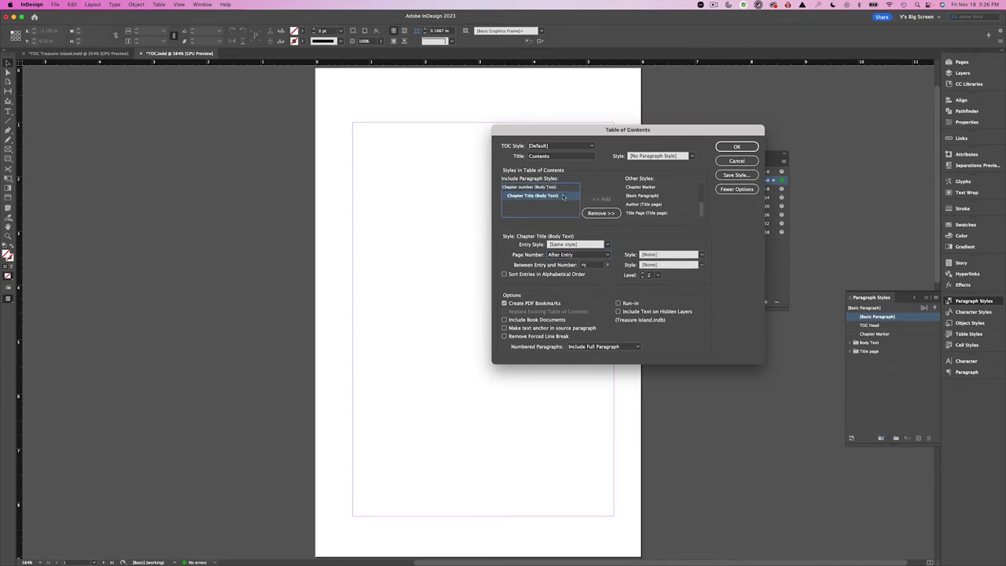
click(607, 245)
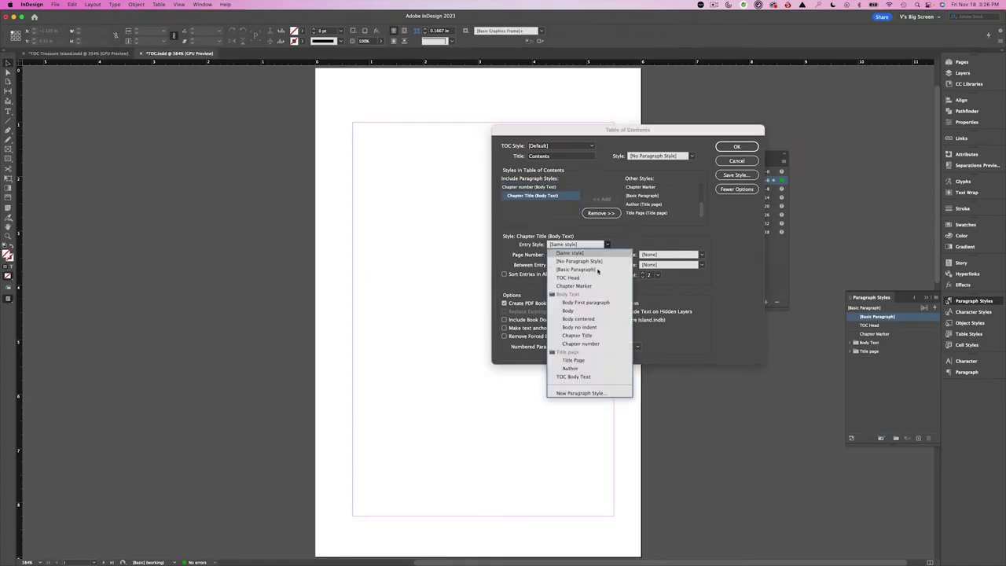
click(606, 378)
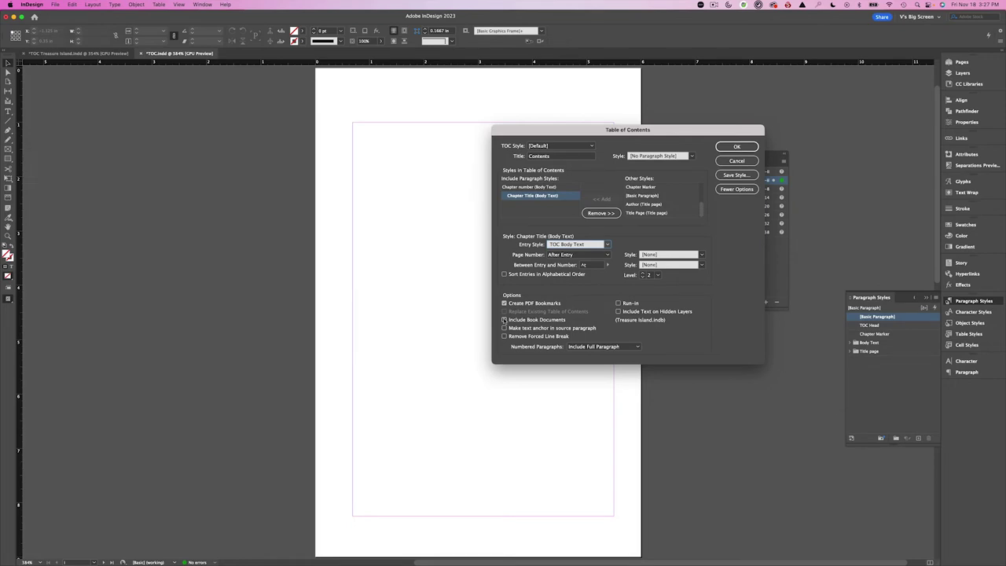
click(505, 320)
- Generate the table of contents and place it on the page from the upper-left corner of the margins
click(737, 147)
click(452, 177)
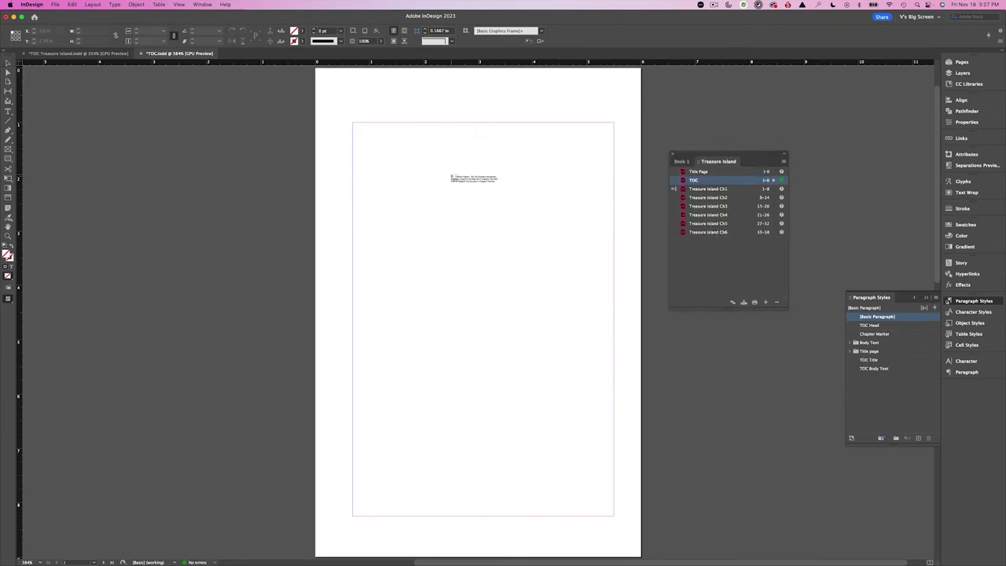
drag(451, 177, 353, 124)
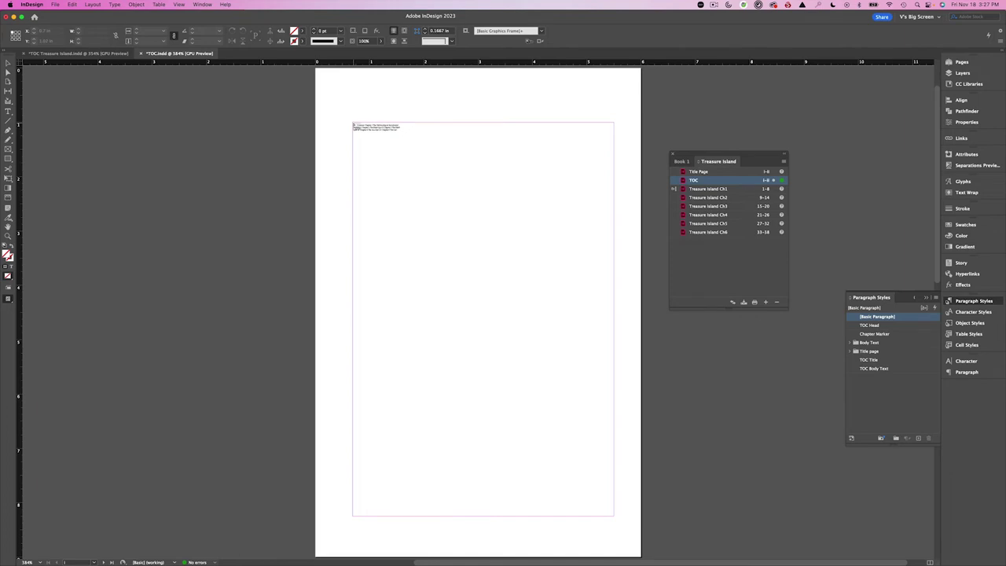
click(353, 124)
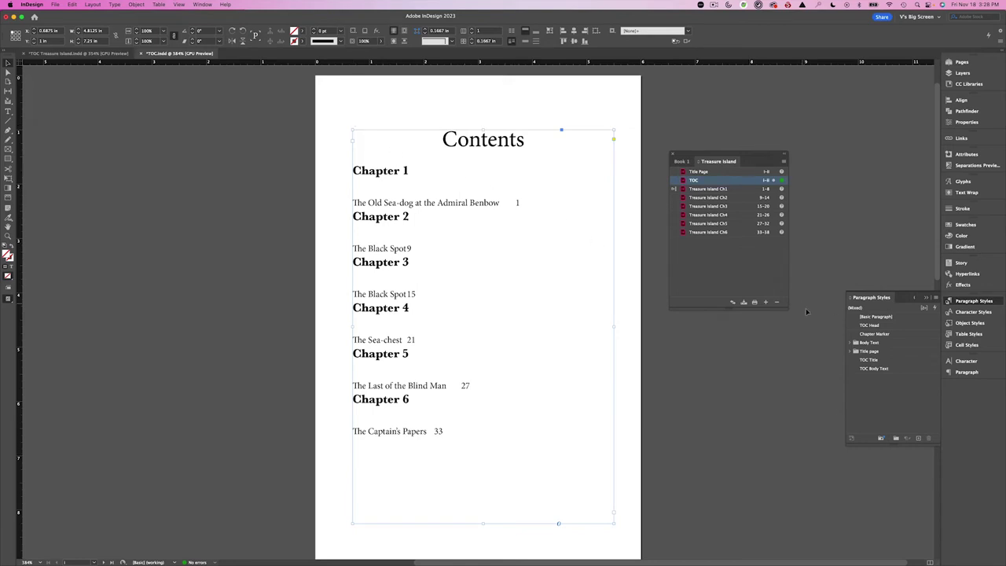
- Edit the TOC Title paragraph style to use the Komet font in Bold SC at 18 pt
right_click(890, 363)
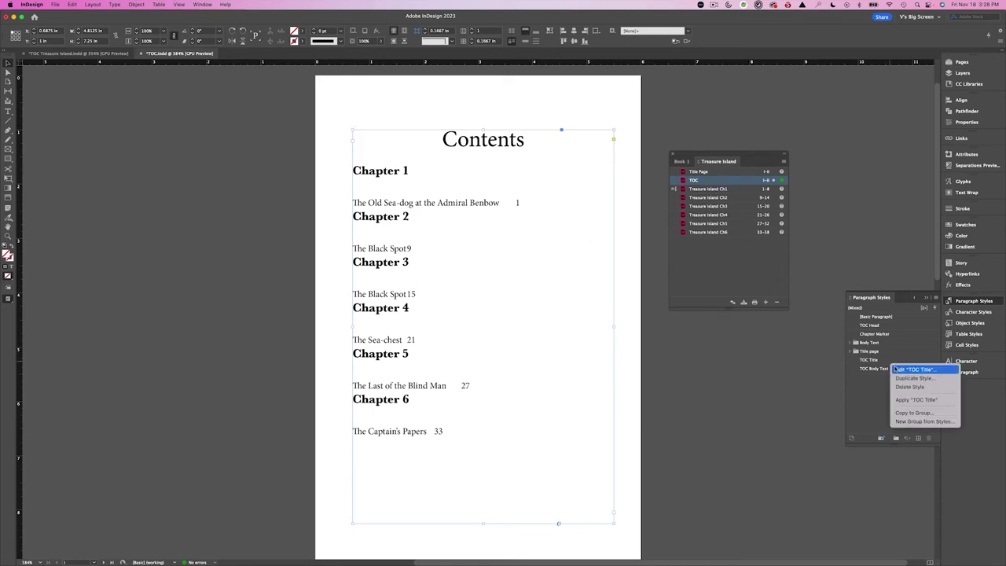
click(895, 369)
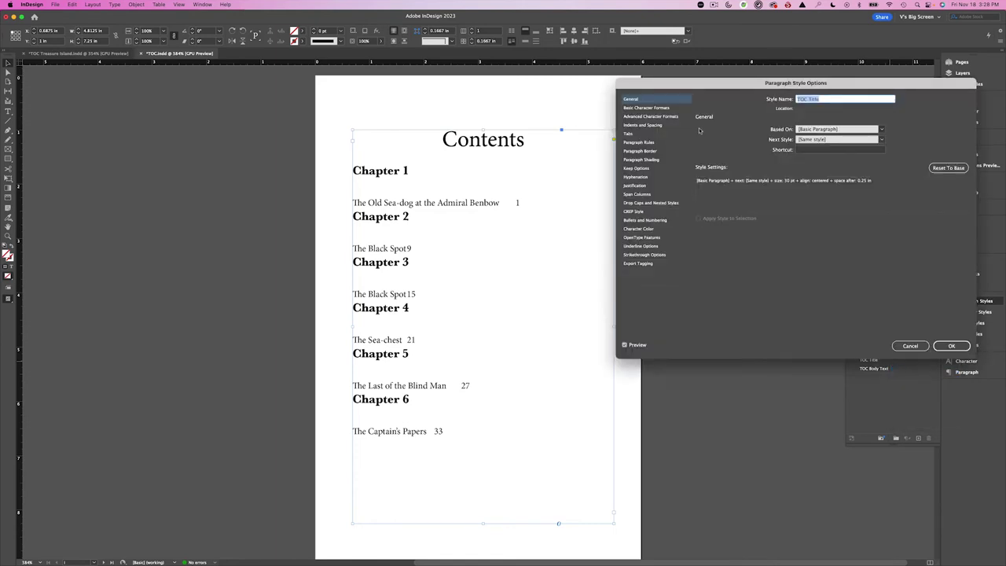
drag(711, 84, 680, 138)
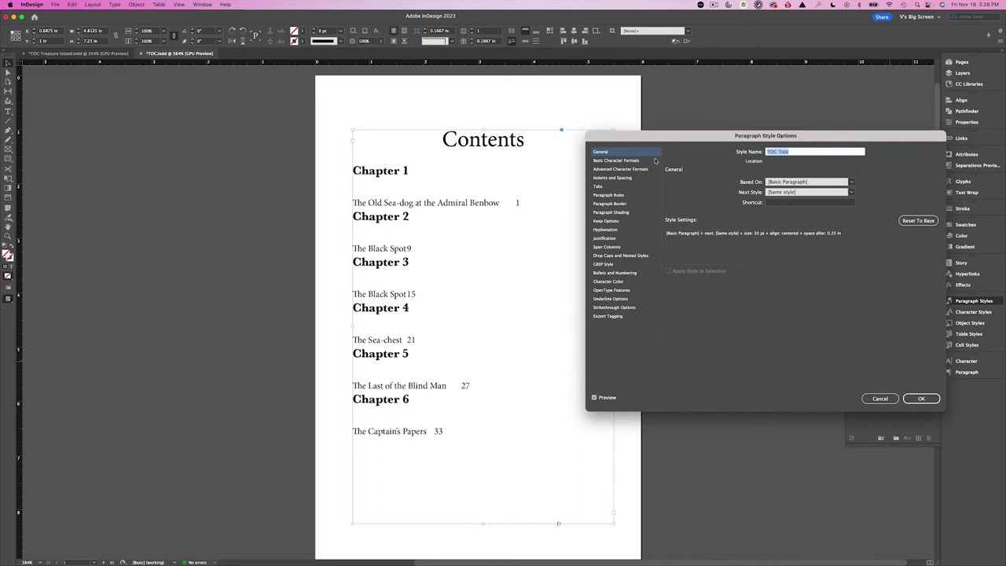
click(655, 160)
click(735, 188)
triple_click(734, 187)
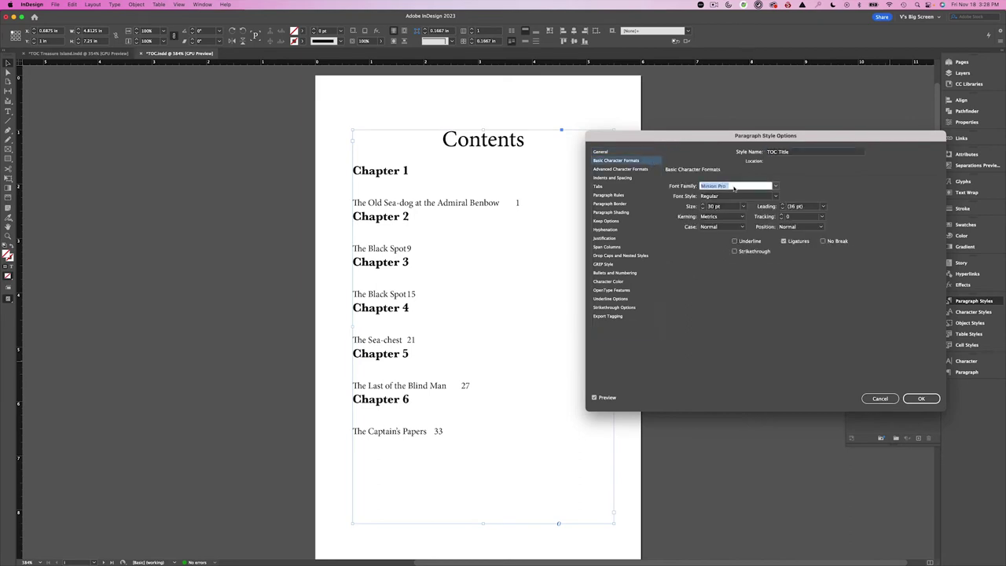
text(Kornet)
key(Tab)
click(775, 196)
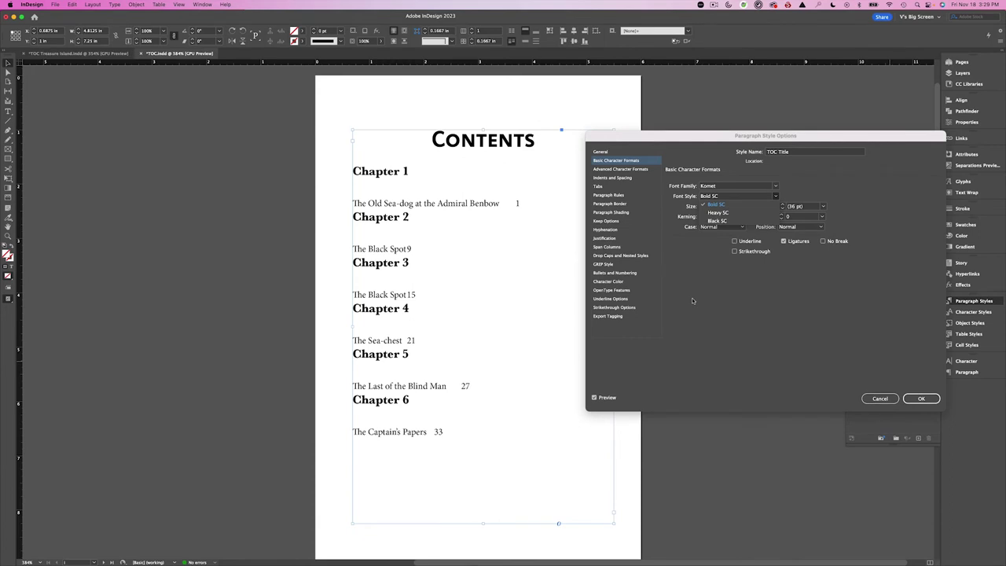
click(717, 282)
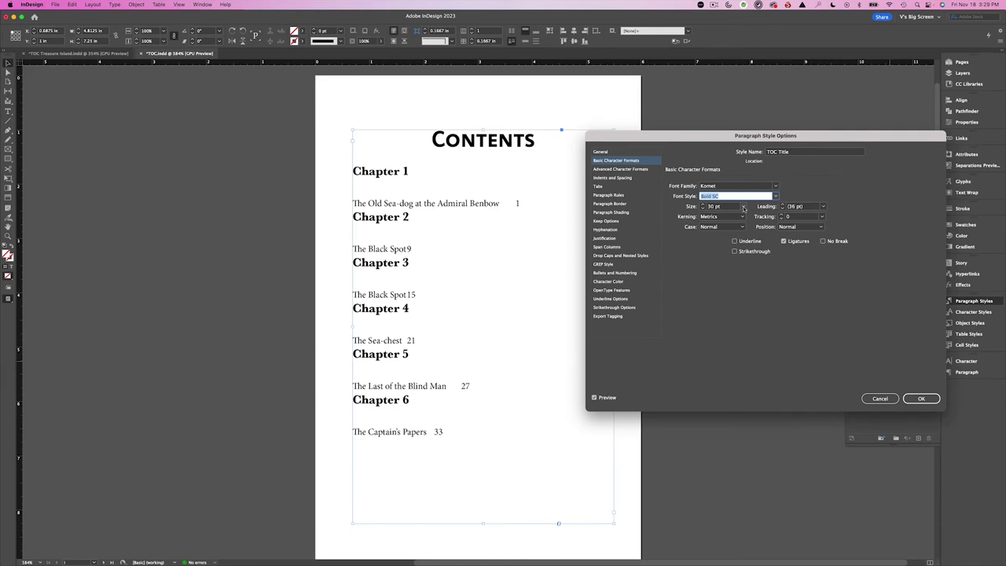
click(742, 206)
click(730, 276)
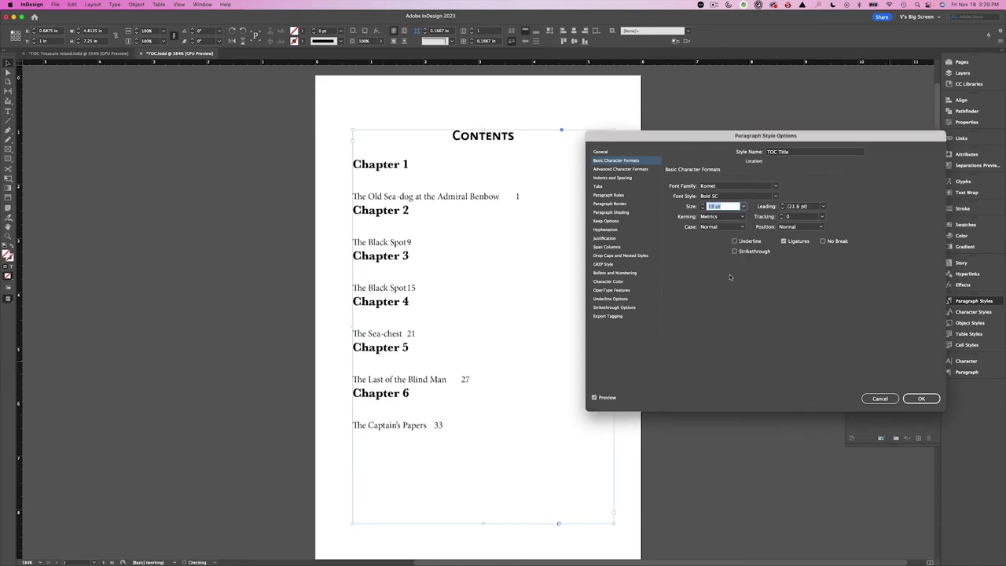
- Set the TOC Title style's character color to a 50% tint of black
click(630, 283)
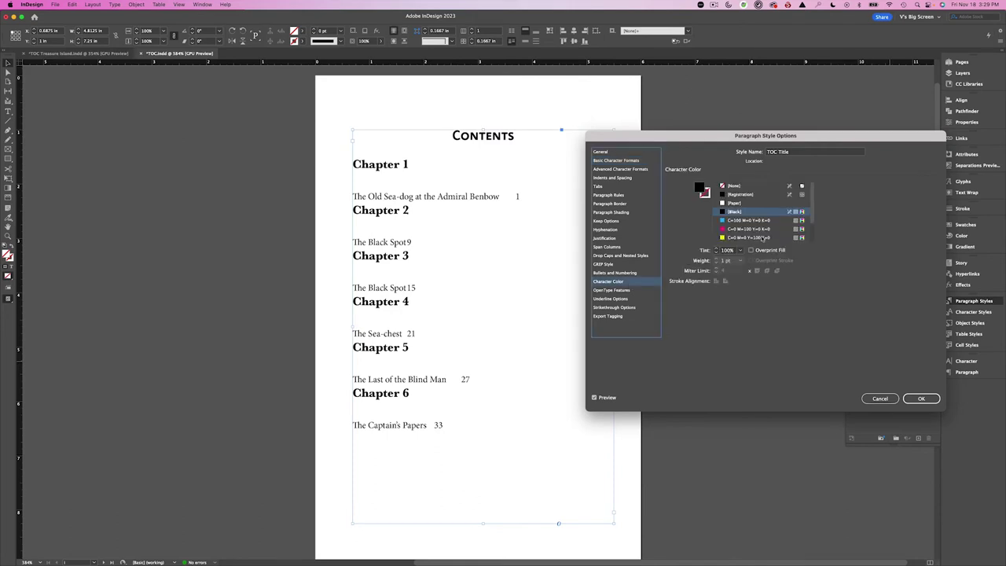
click(740, 250)
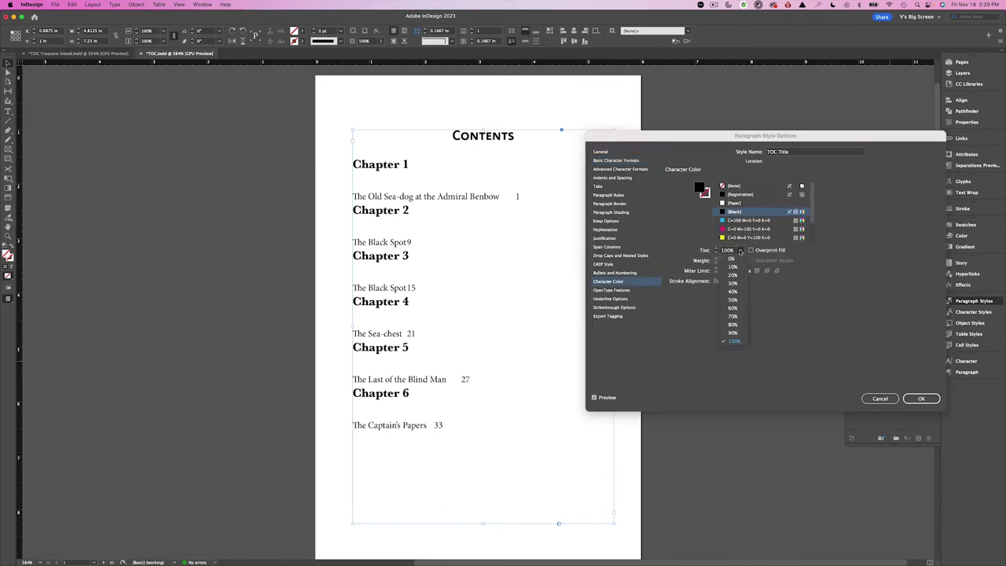
click(739, 302)
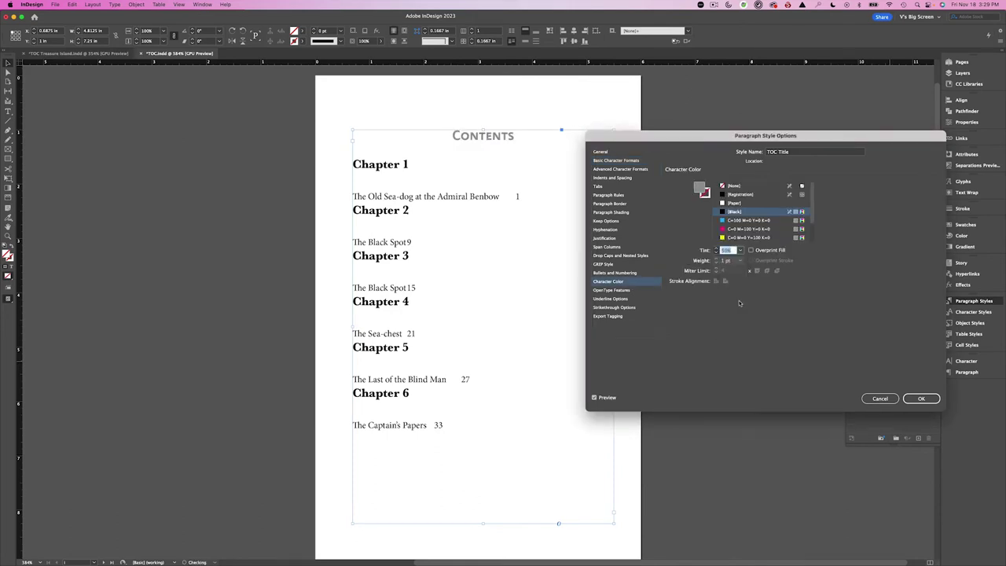
- Apply the TOC Title style changes and set the TOC Head paragraph style's font size to 12 pt
click(919, 399)
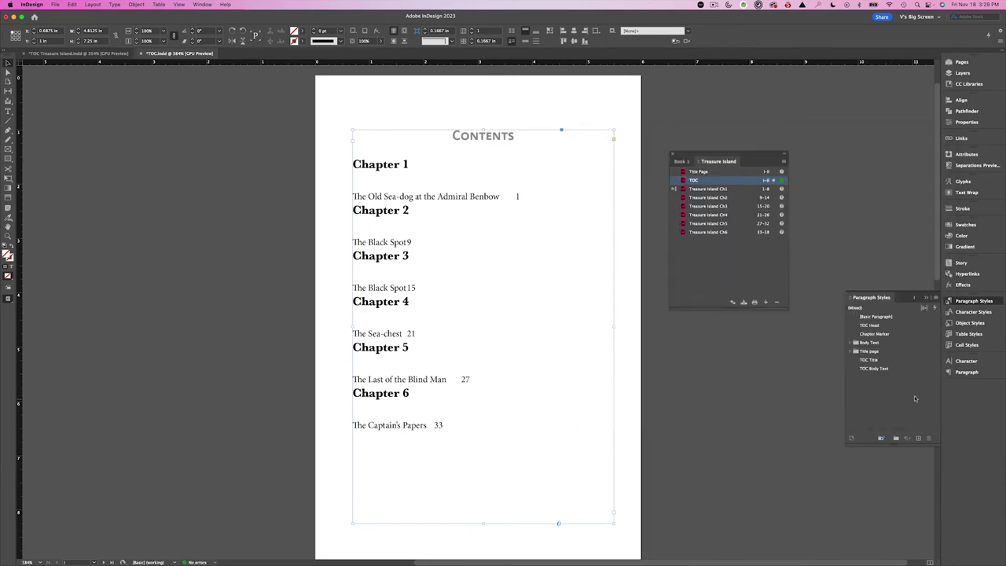
right_click(893, 326)
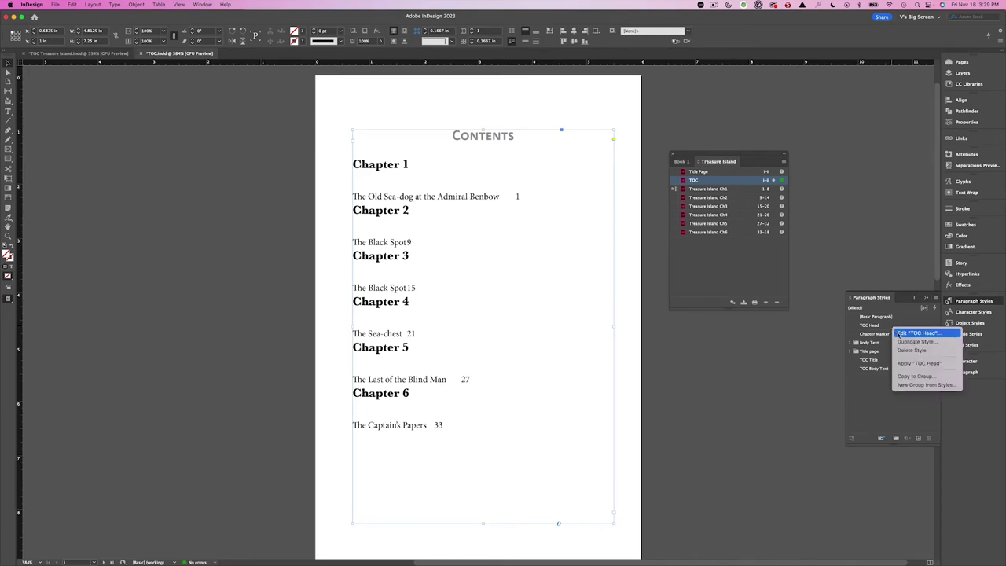
click(900, 334)
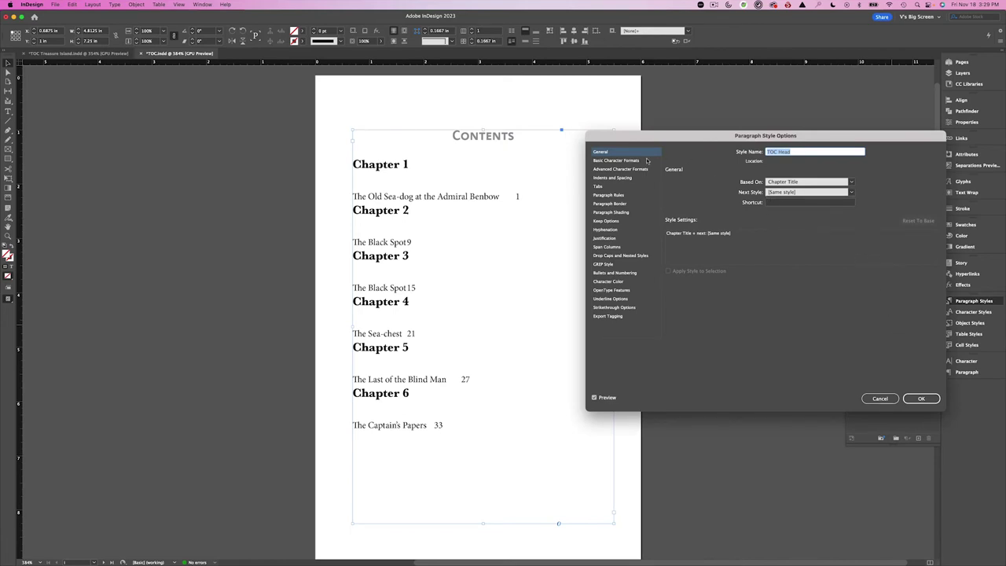
click(629, 161)
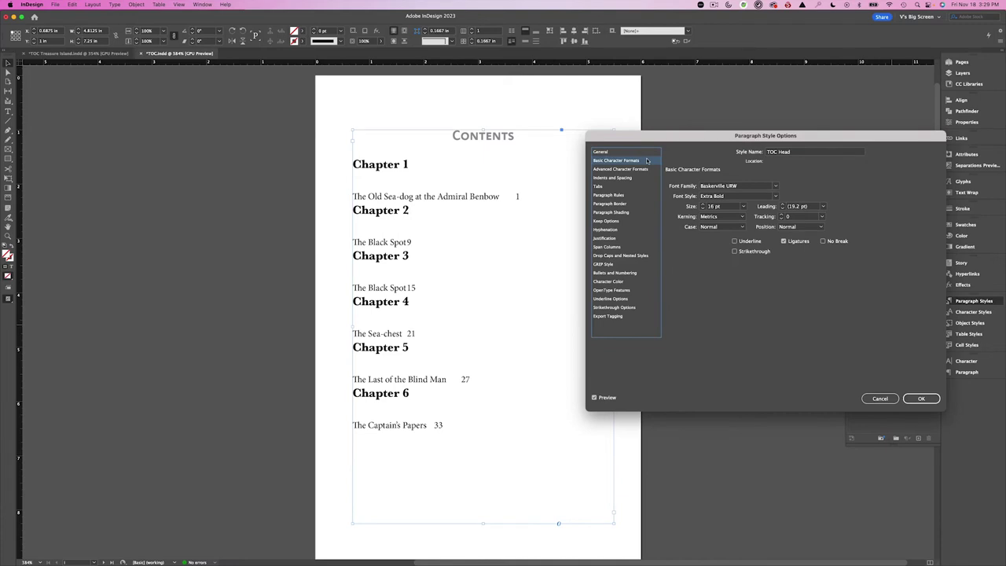
click(742, 207)
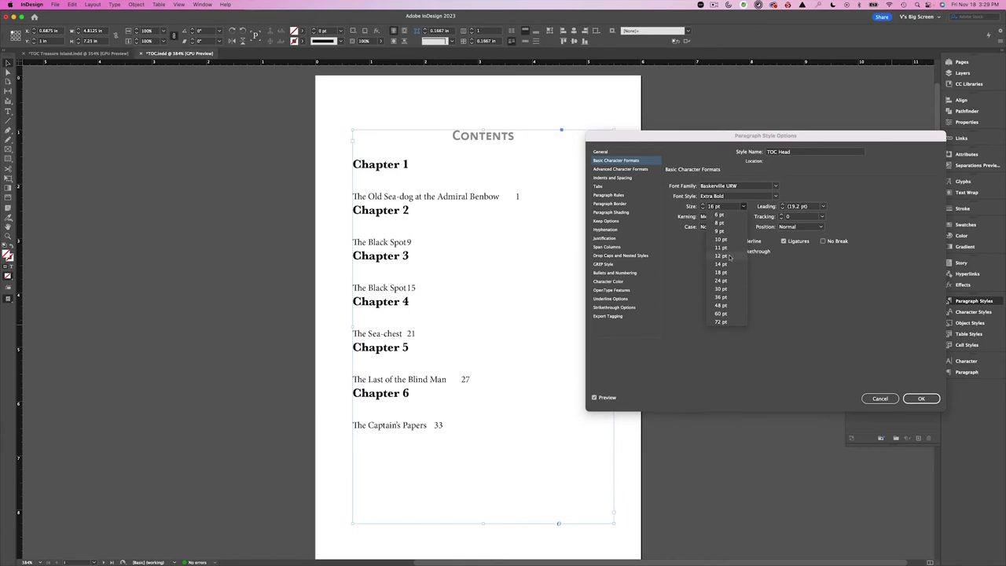
click(729, 257)
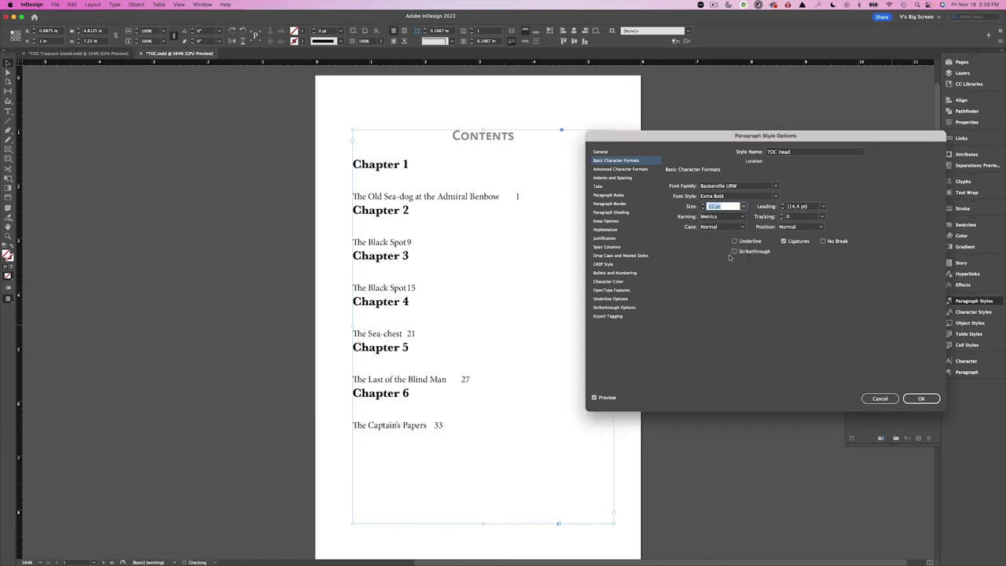
- Set the TOC Head style's left indent to 0.5 in
click(646, 179)
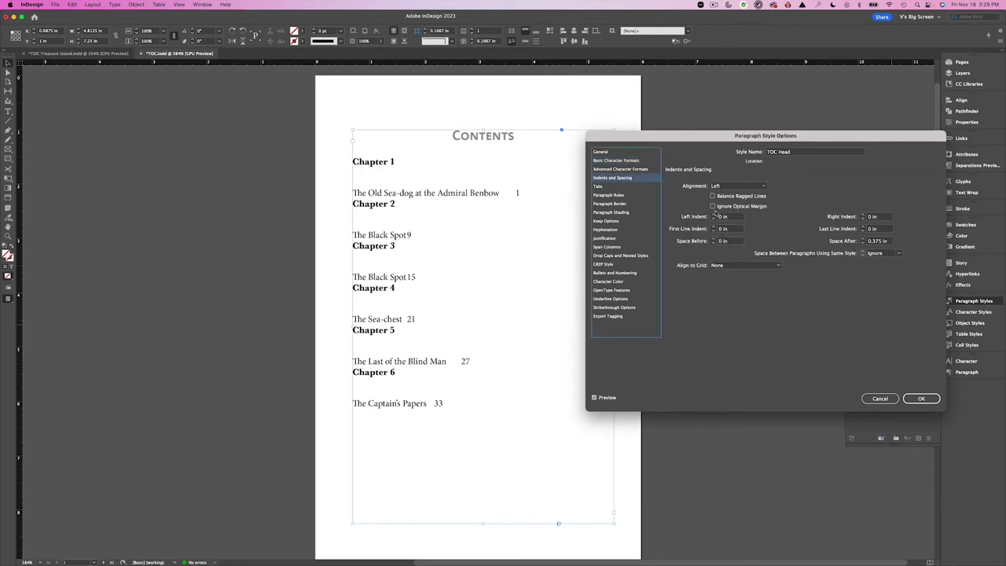
click(722, 217)
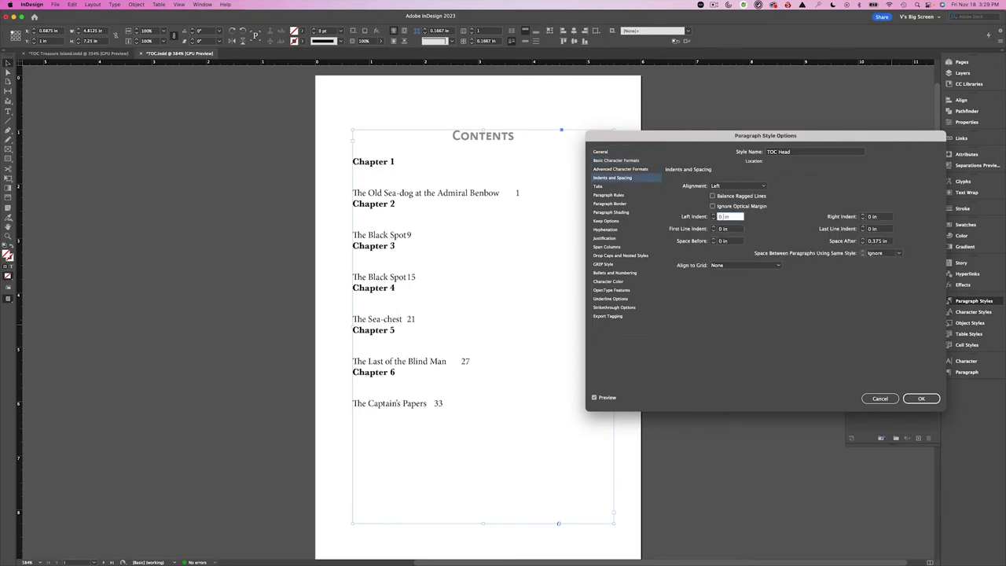
text(0.5)
key(Tab)
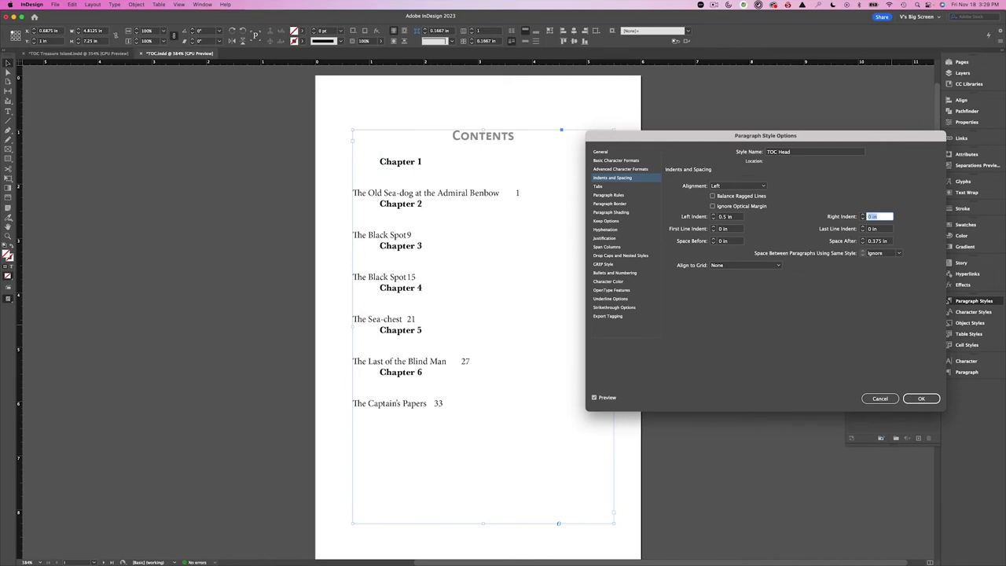
- Set the TOC Head style's space after to 0.125 in and its space before to 0.3125 in
click(863, 244)
click(863, 243)
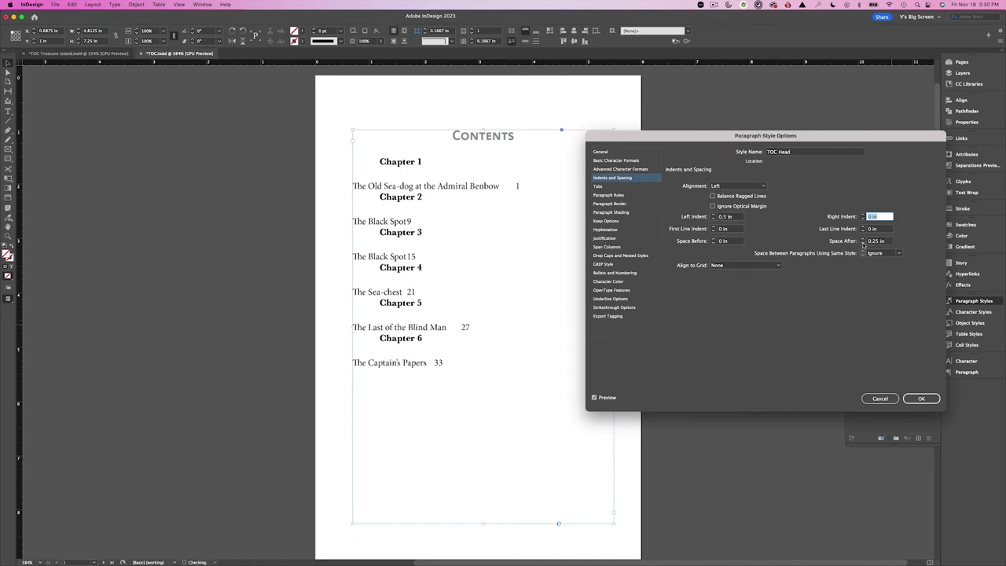
click(863, 244)
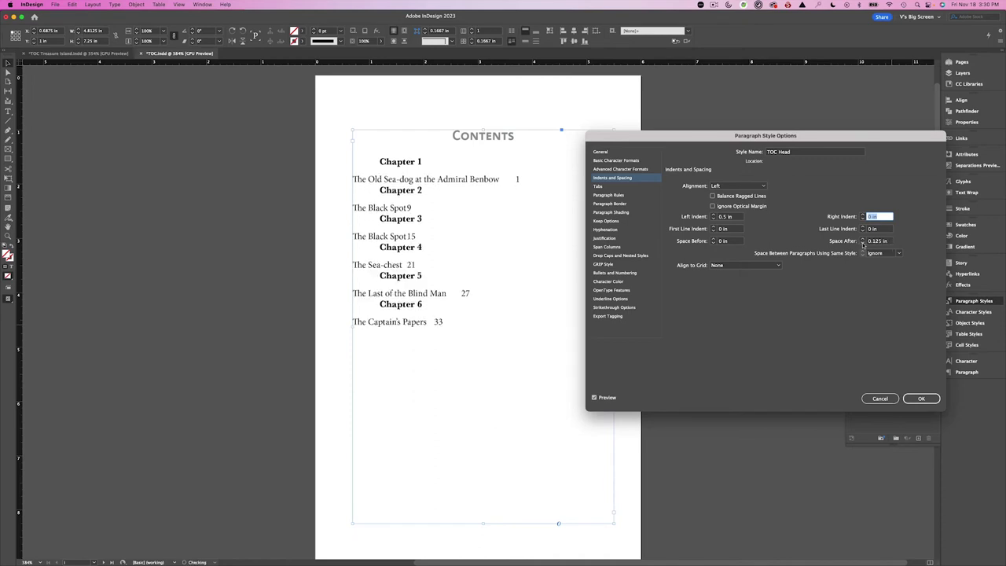
click(713, 239)
click(713, 239)
click(713, 239)
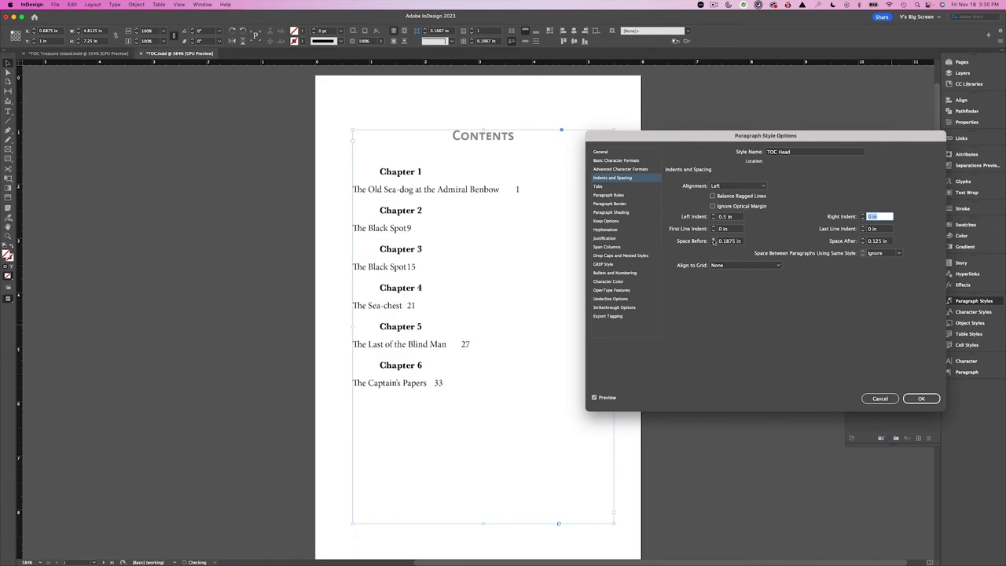
click(713, 239)
click(713, 239)
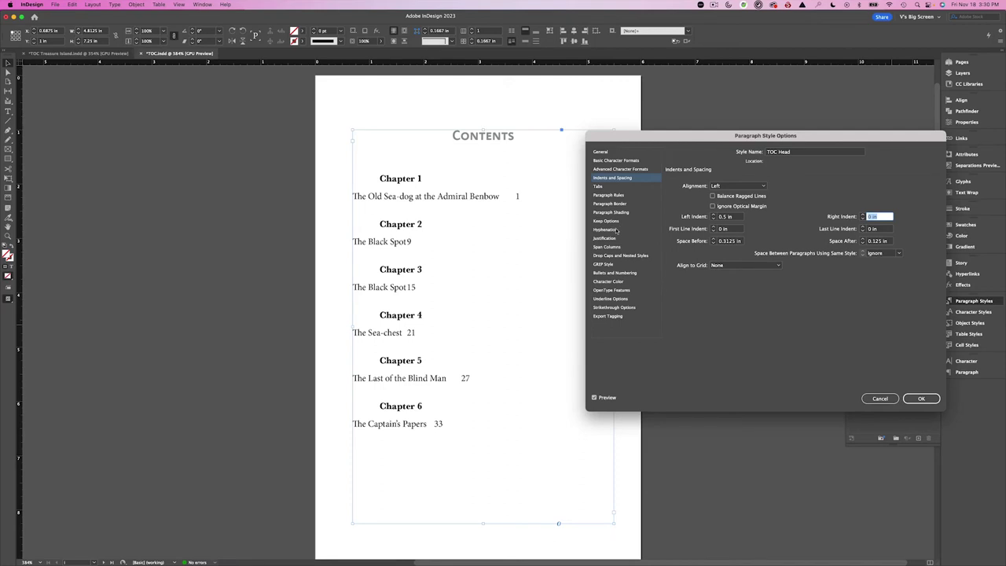
- Add a 0.25 pt paragraph rule above to the TOC Head style, with Text width and a 0.1875 in offset
click(637, 195)
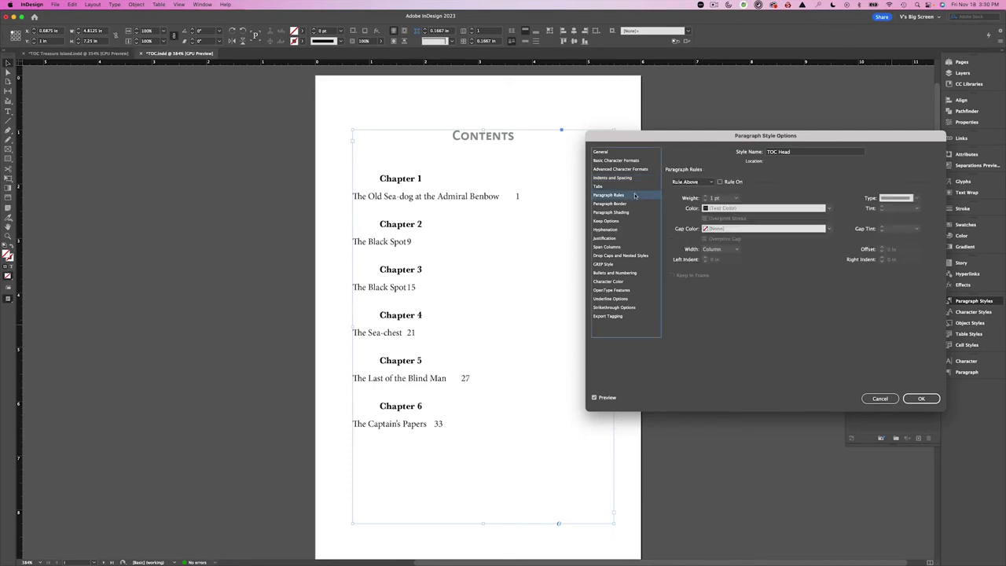
click(720, 182)
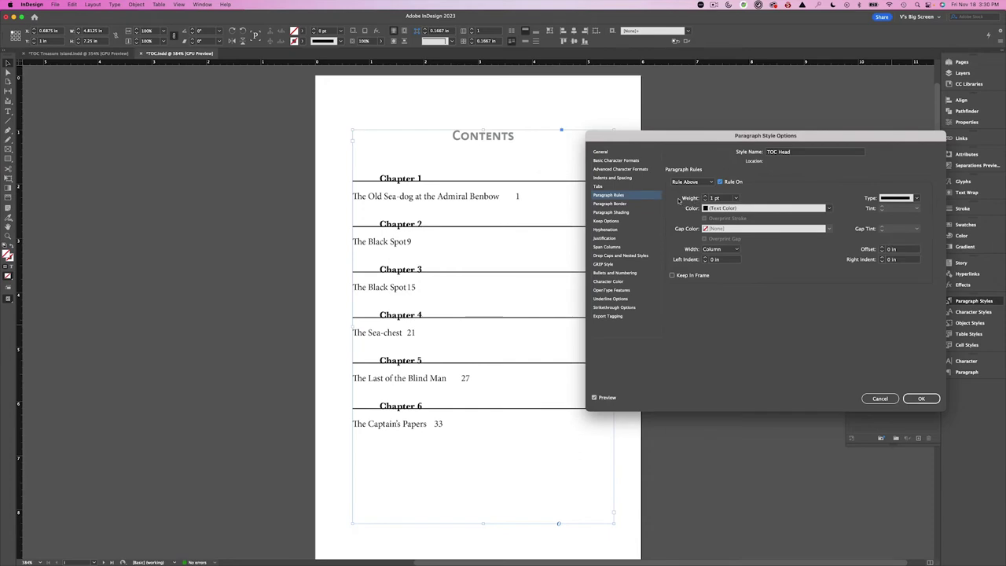
click(735, 198)
click(732, 216)
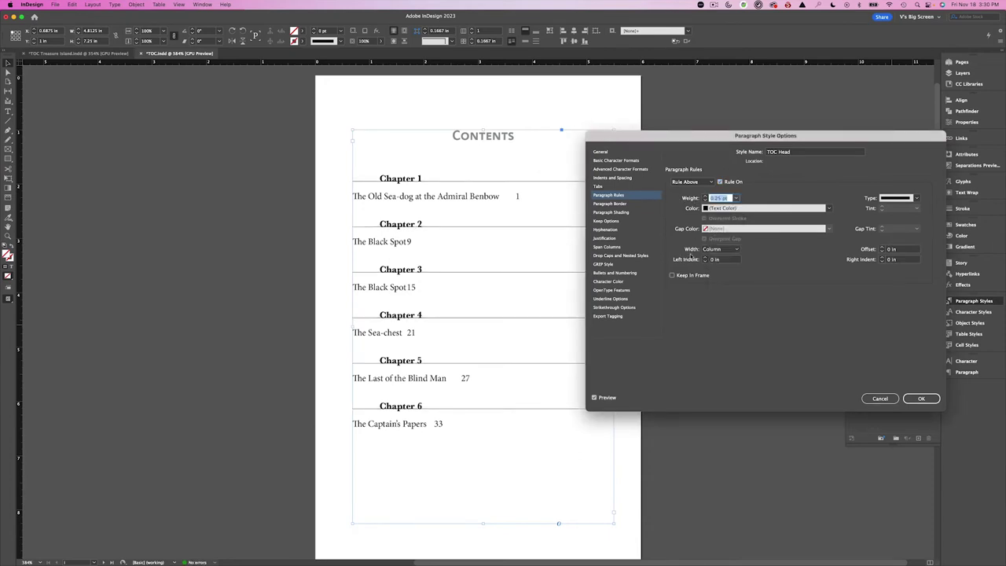
click(735, 250)
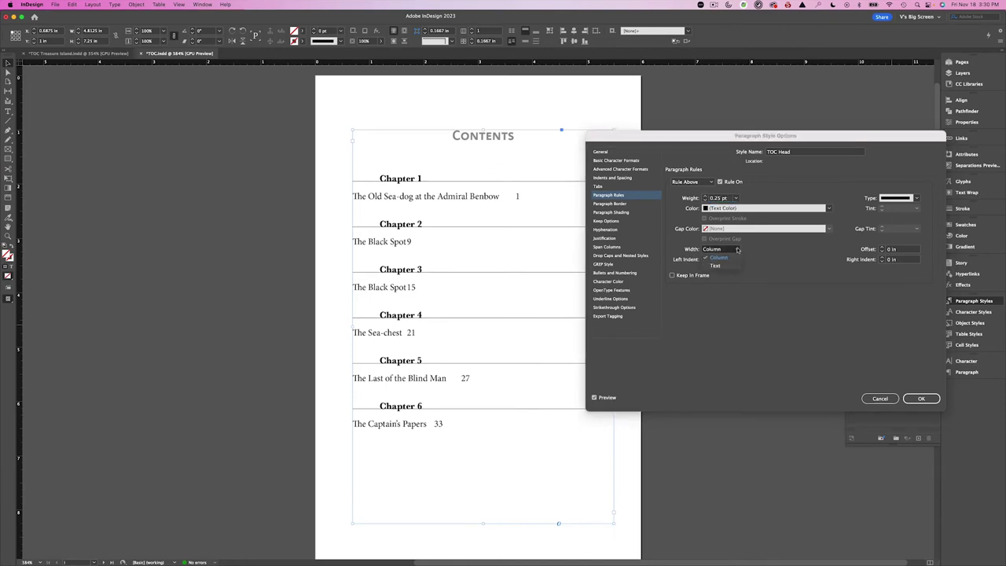
click(730, 267)
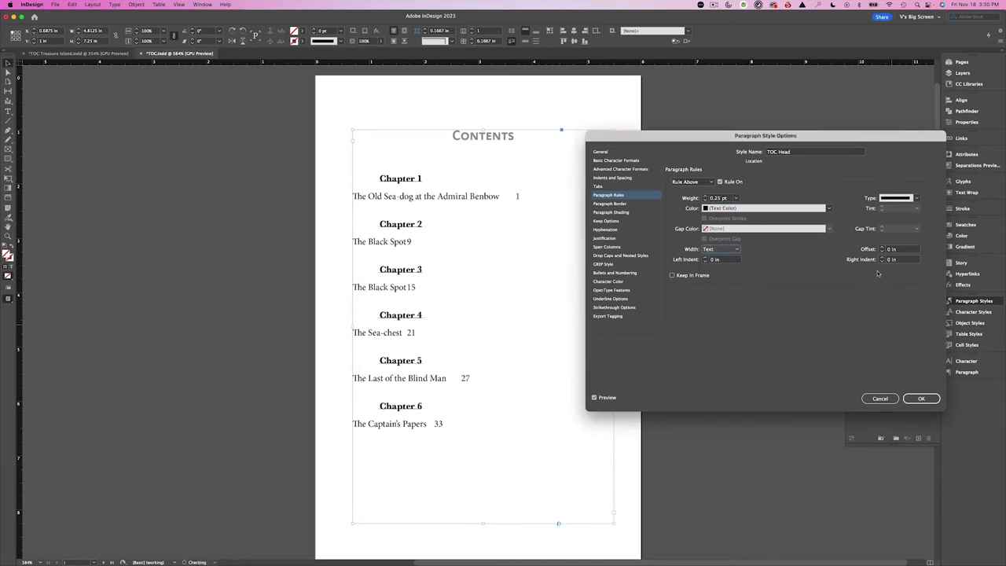
click(882, 247)
click(882, 247)
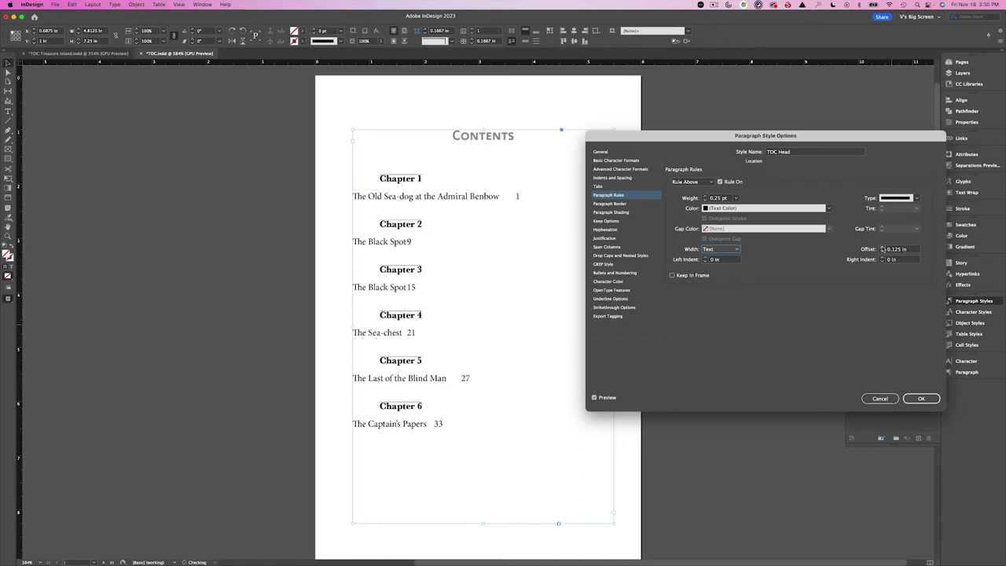
click(882, 247)
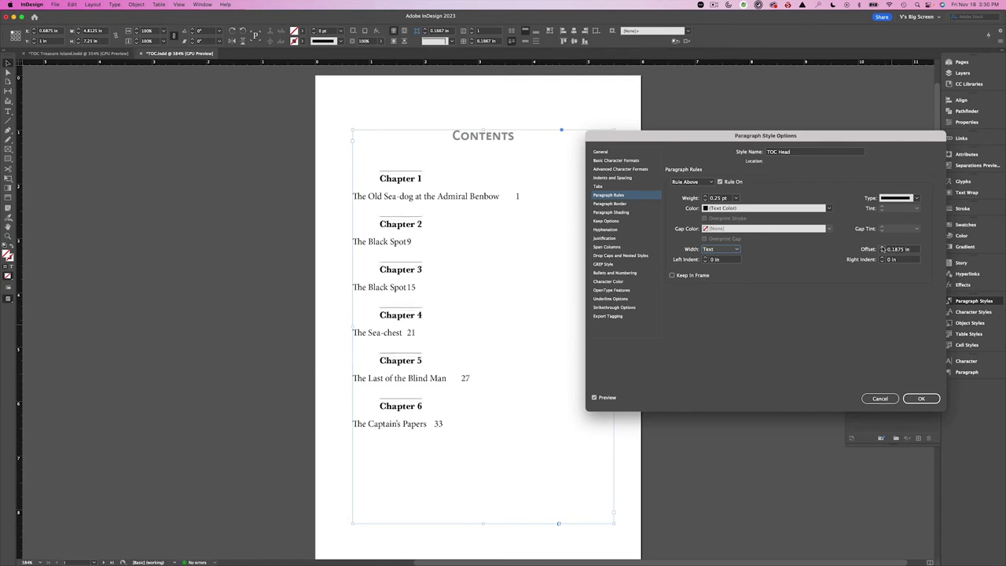
- Set the TOC Head style's character color to an 80% tint of black and apply the style changes
click(630, 281)
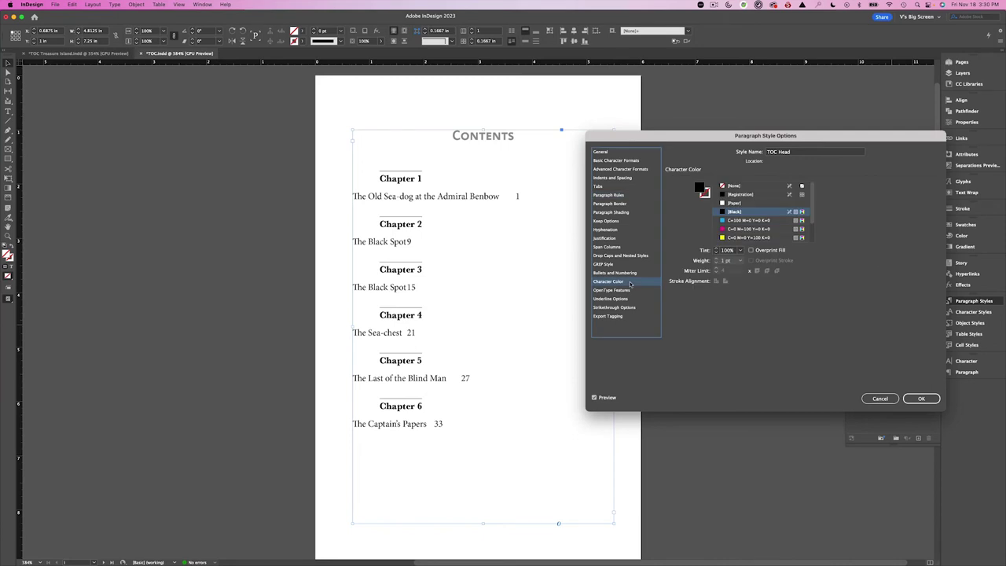
click(740, 250)
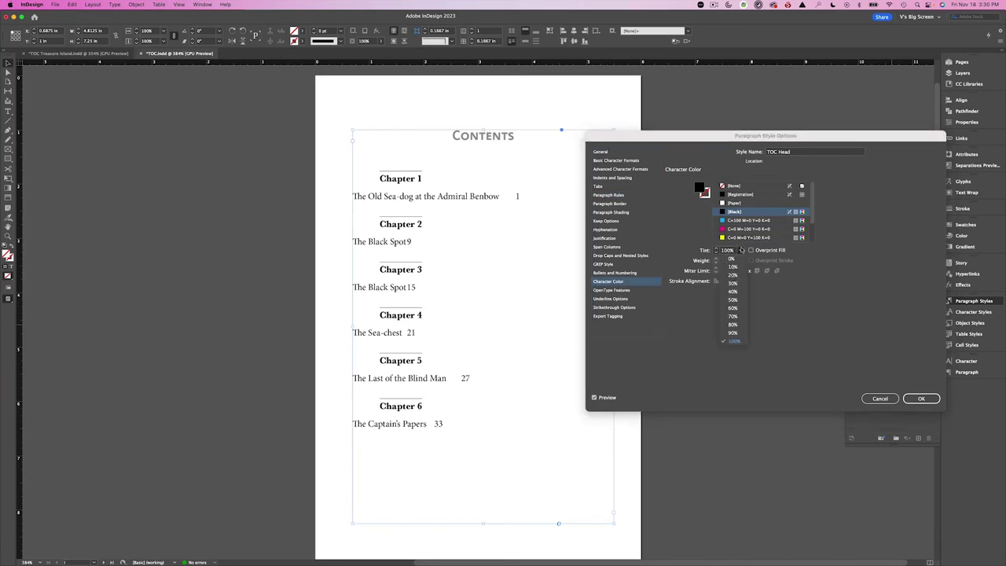
click(740, 324)
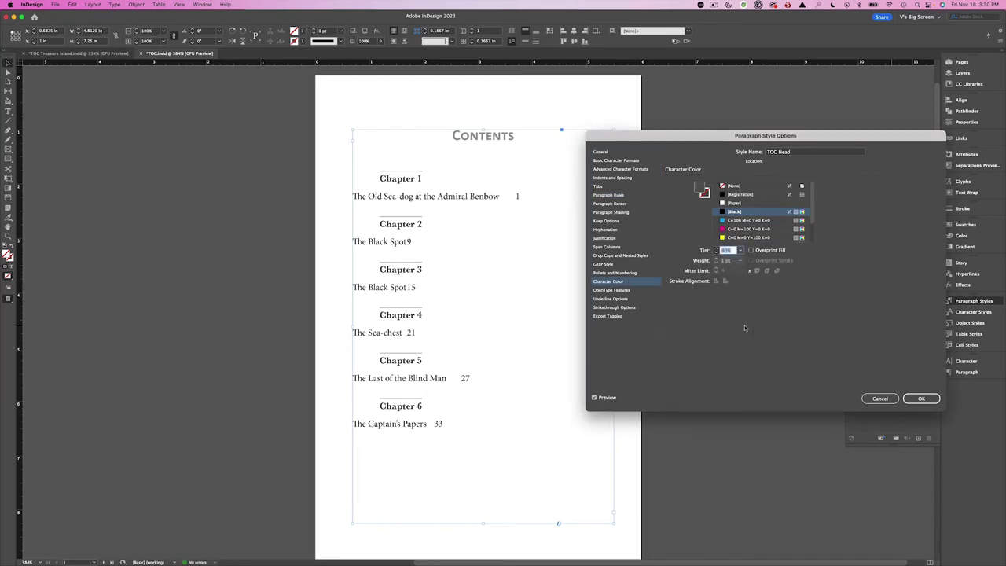
click(917, 399)
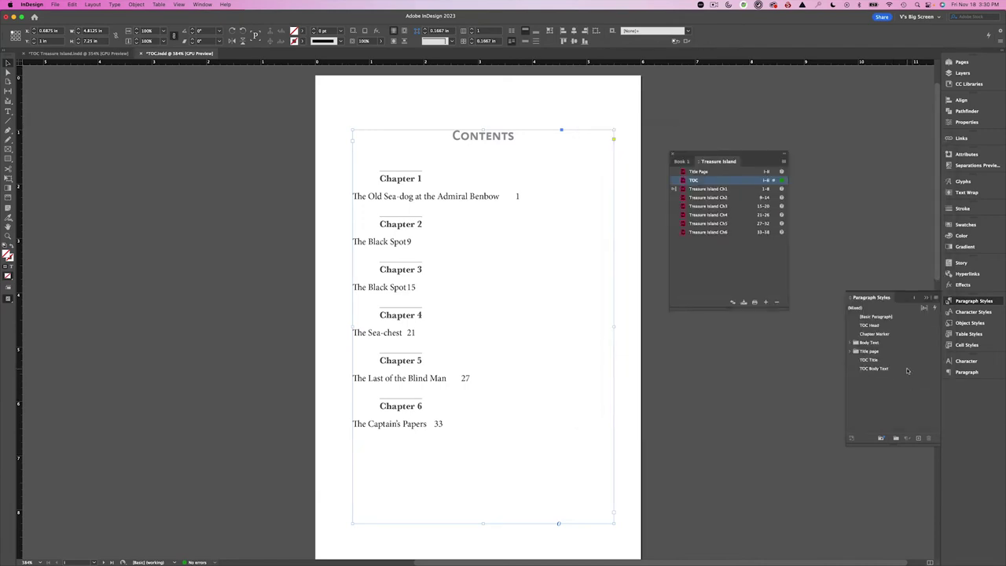
- Open the TOC Body Text paragraph style for editing
right_click(907, 370)
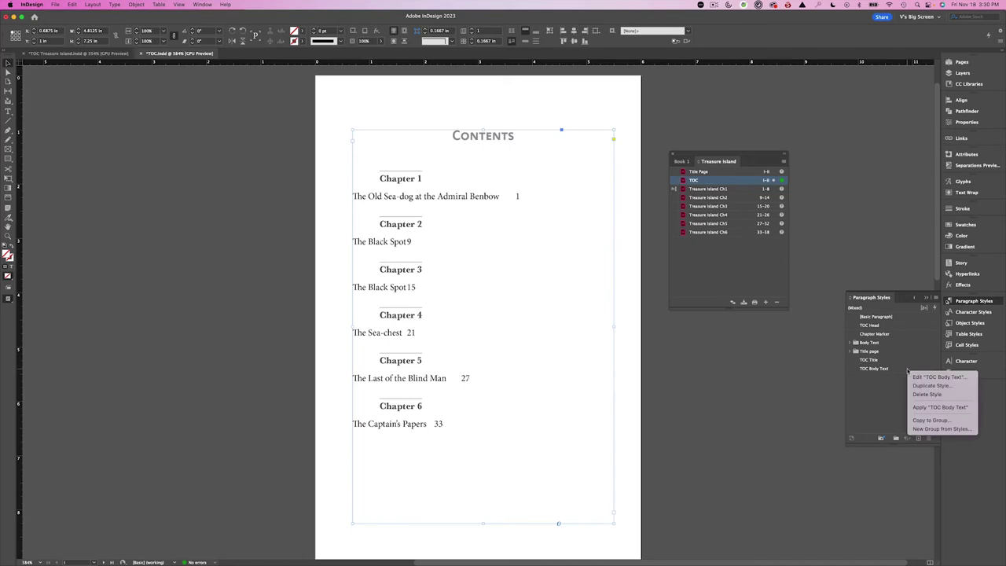
click(914, 377)
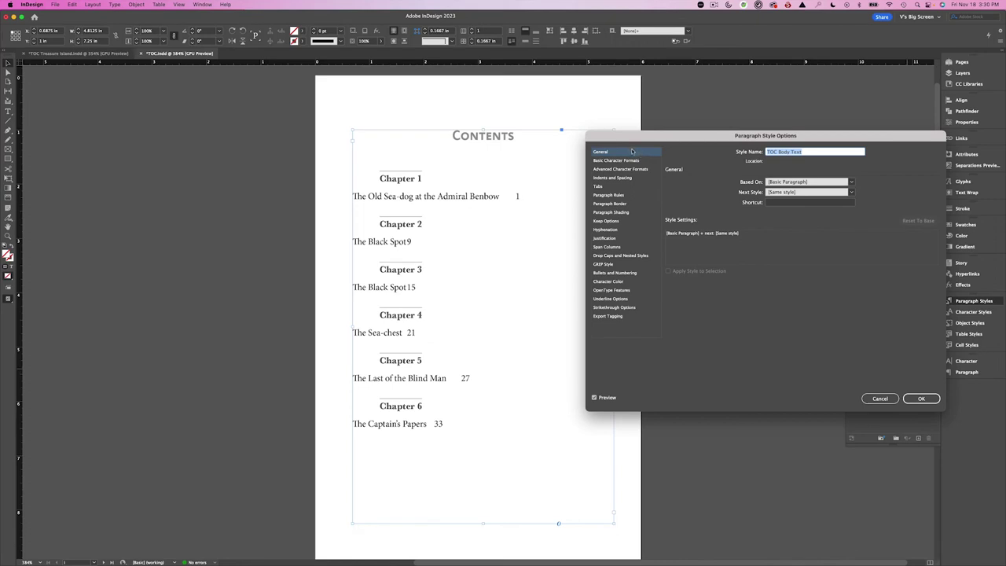
click(641, 179)
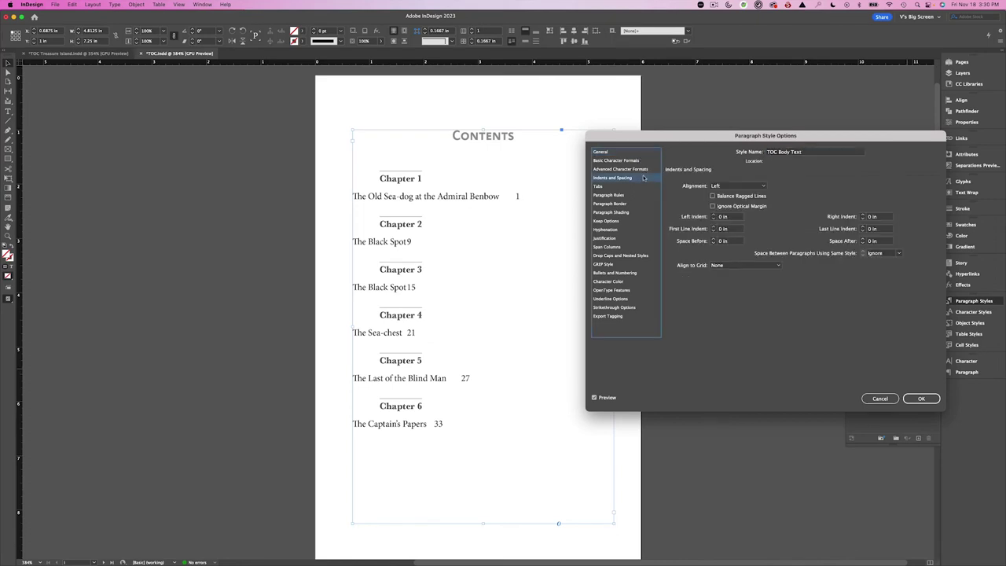
click(649, 162)
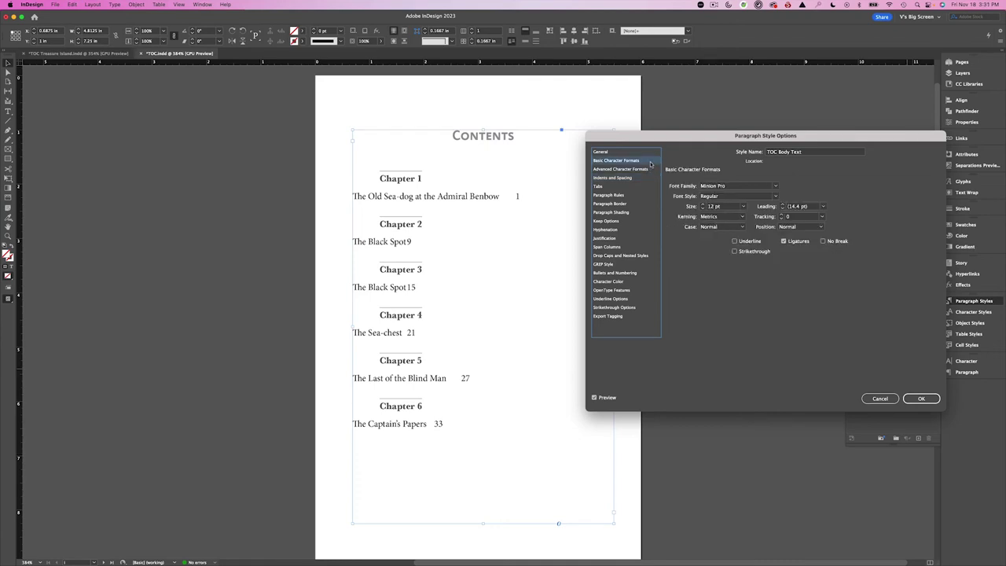
click(773, 196)
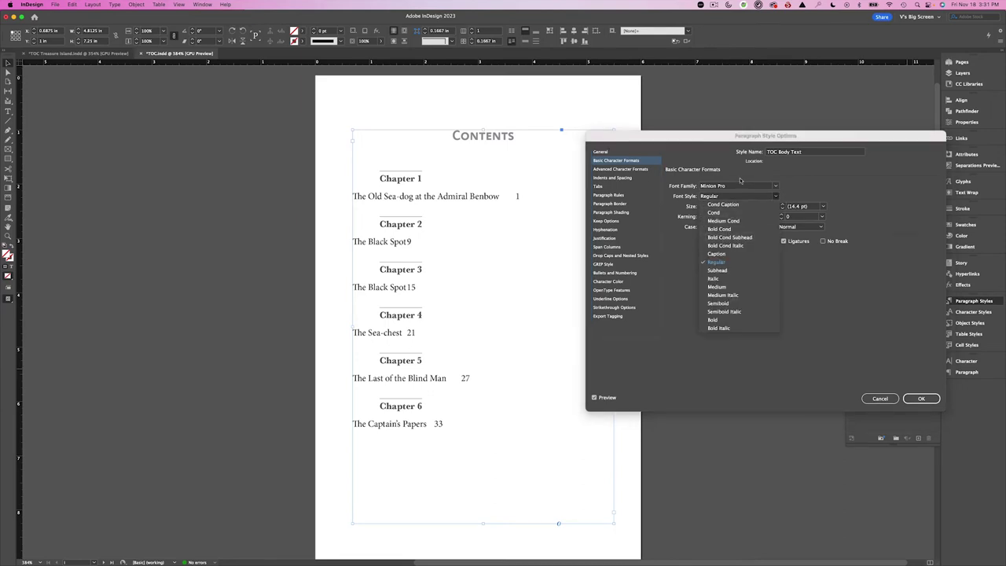
click(775, 185)
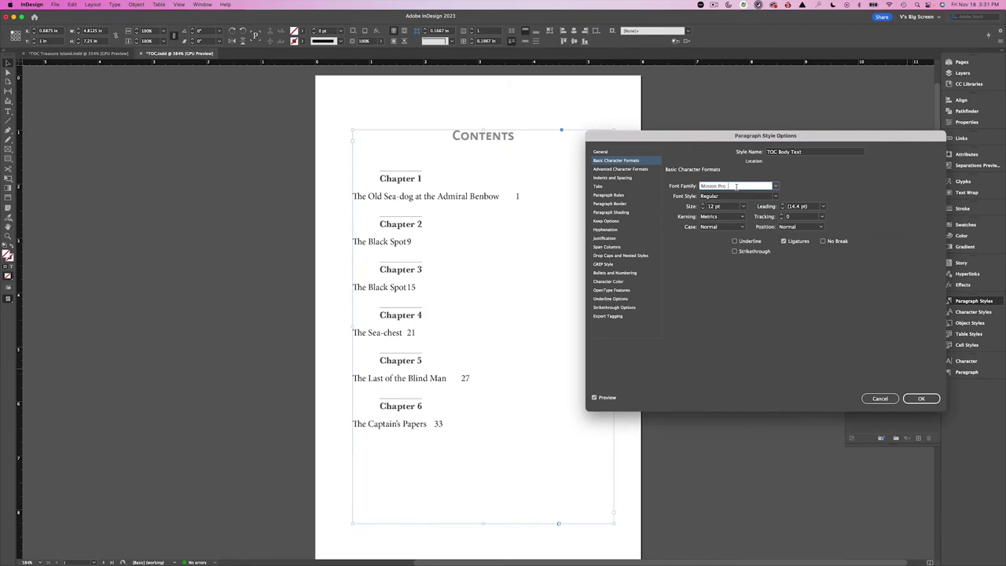
- Base the TOC Body Text paragraph style on the Body no indent style
click(638, 155)
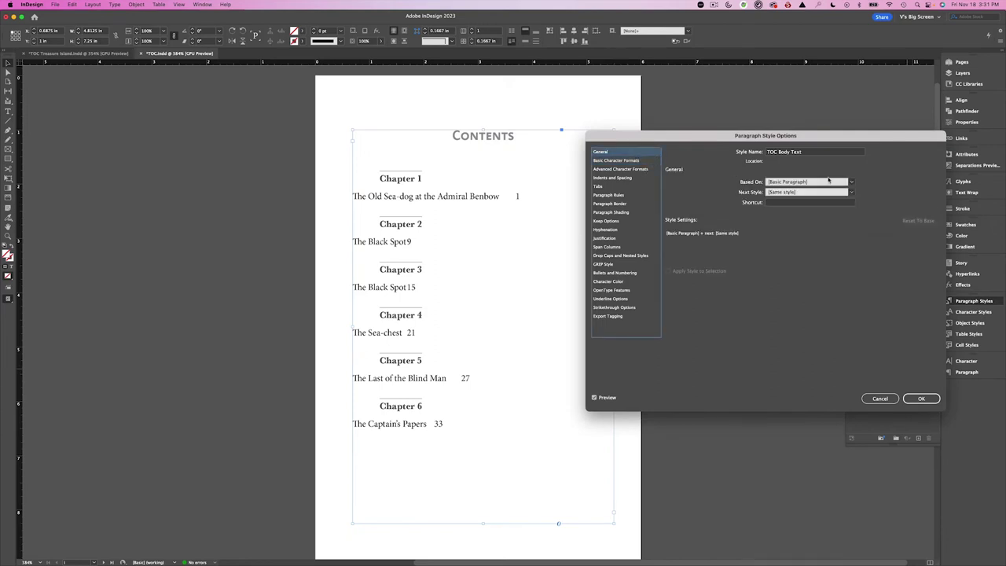
click(852, 181)
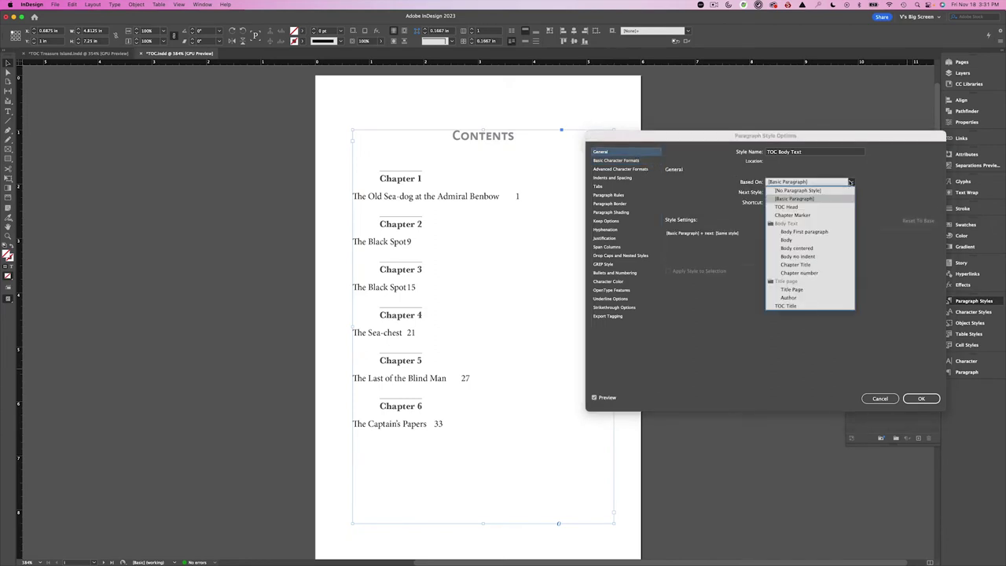
click(827, 257)
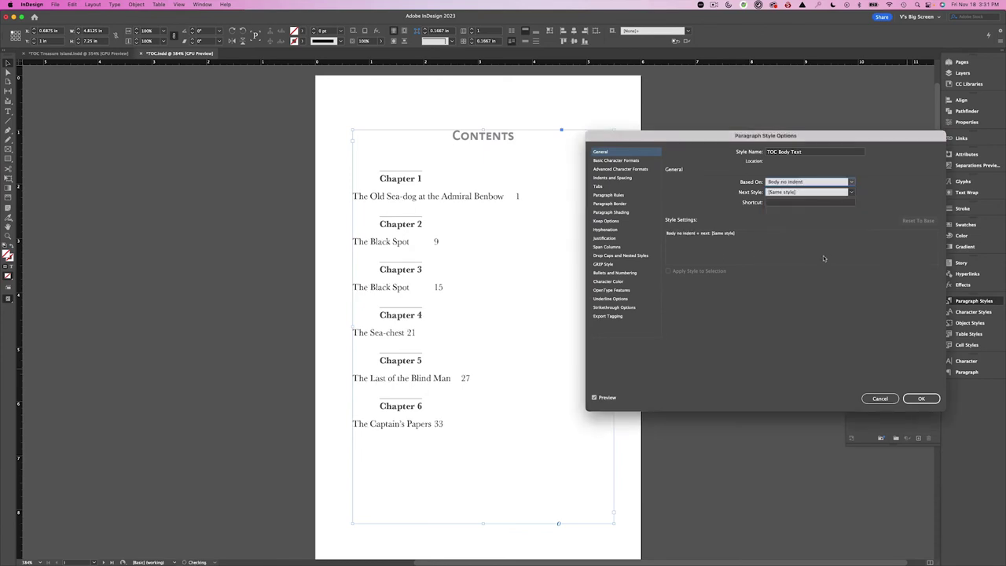
- Set the font style of the TOC Body Text paragraph style to Regular Italic
click(648, 161)
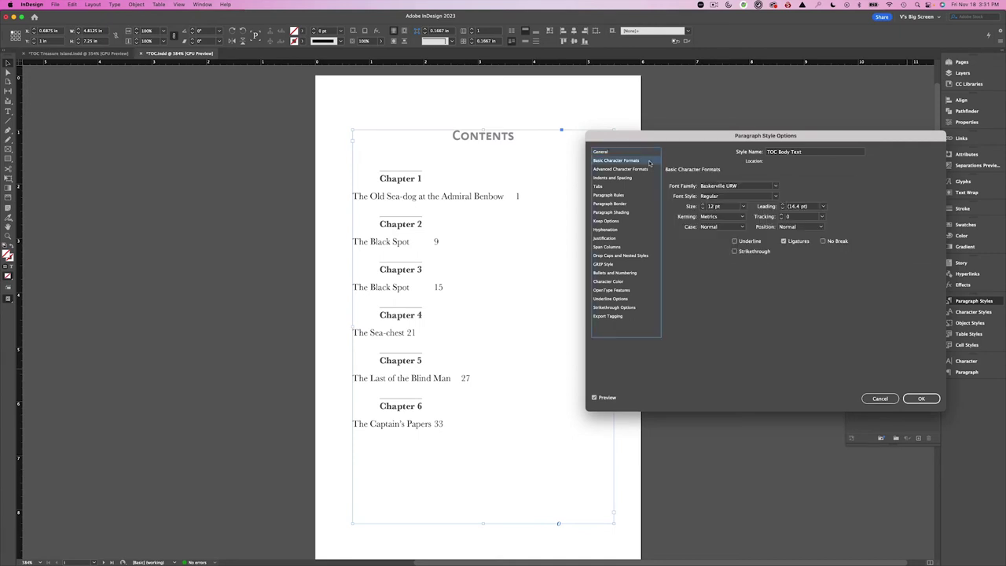
click(776, 197)
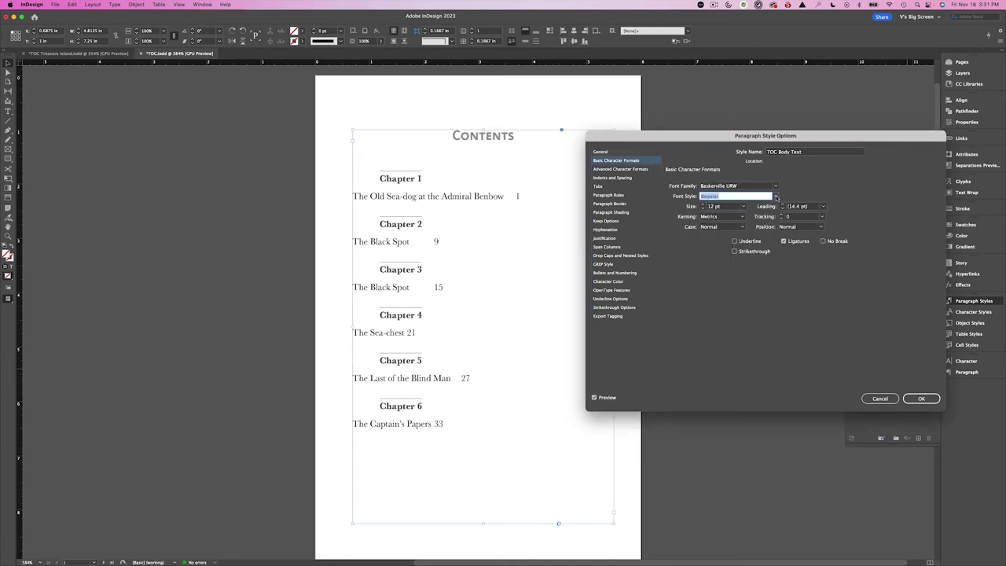
click(776, 197)
click(747, 215)
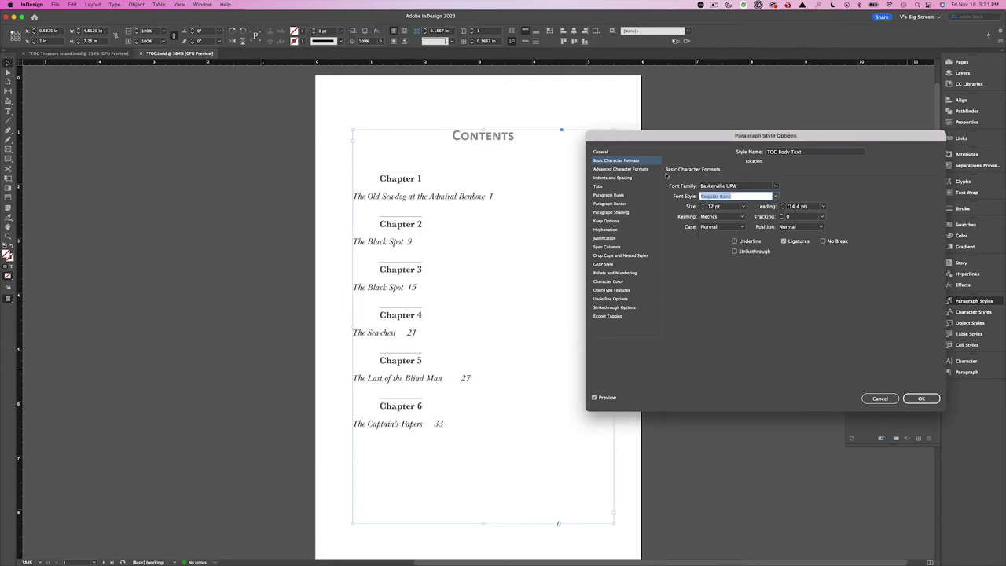
- Set the left indent of the TOC Body Text style to 1 in
click(621, 177)
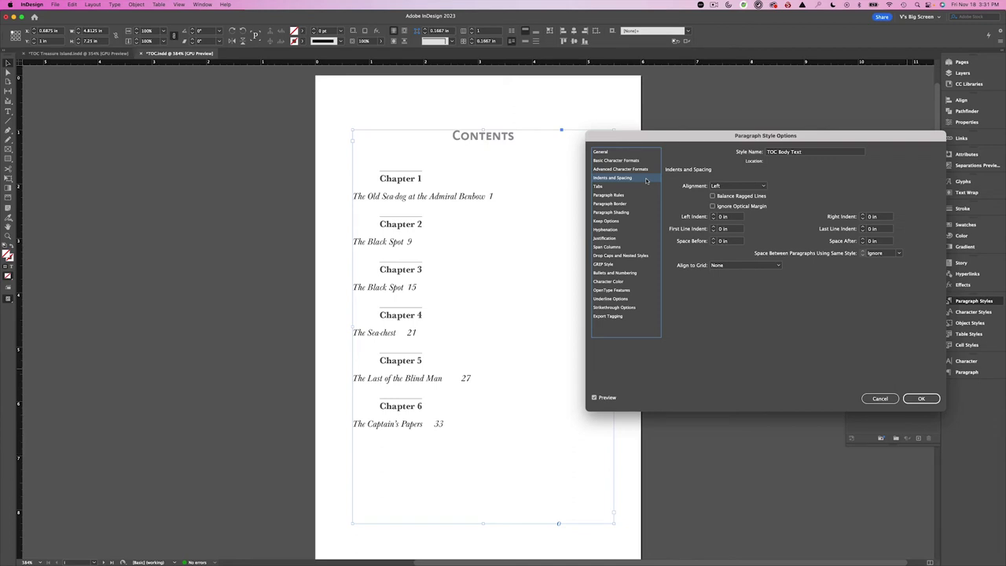
click(717, 217)
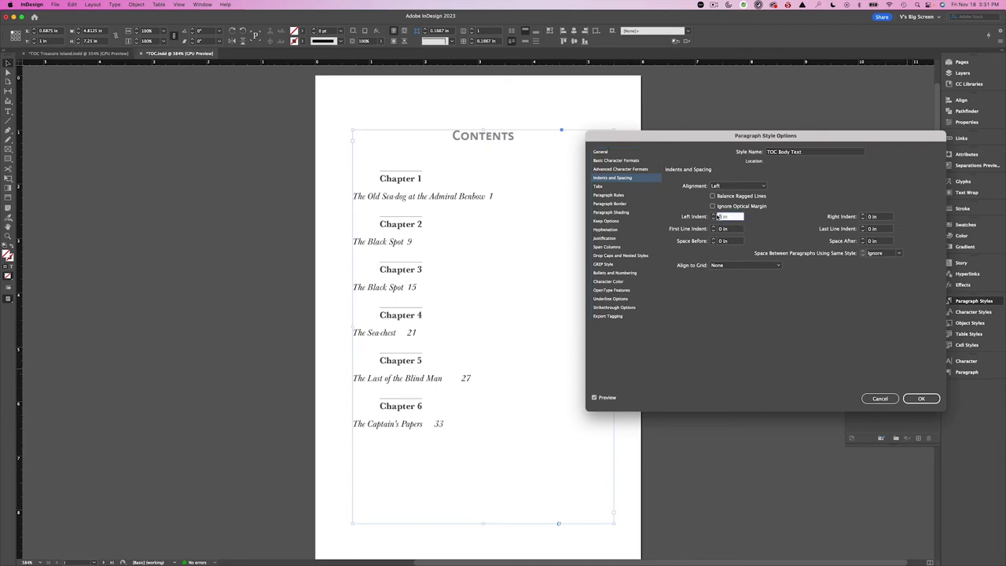
text(1)
key(Tab)
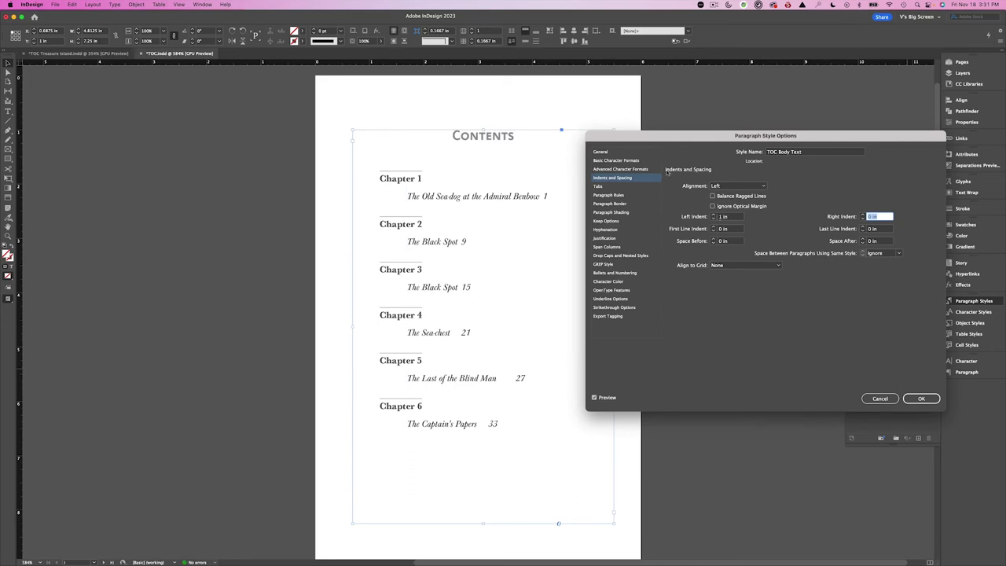
- Add a right-aligned tab stop at 4 in to the TOC Body Text style
drag(642, 136, 691, 130)
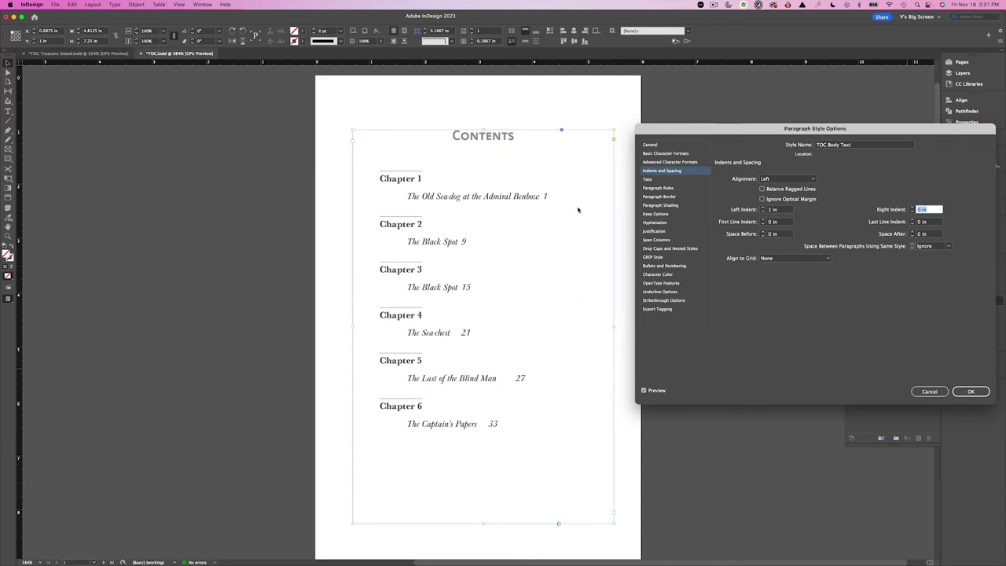
click(666, 182)
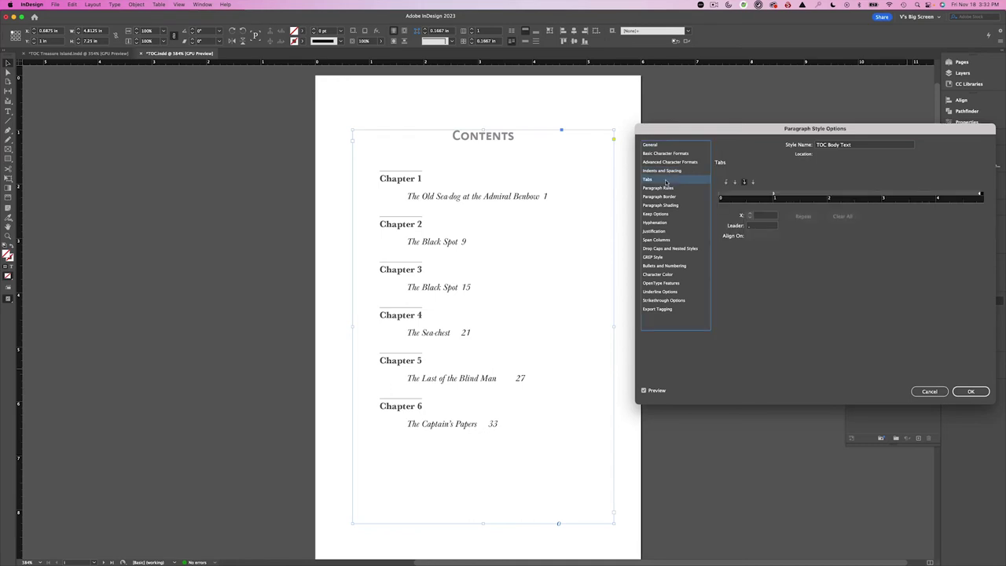
click(743, 183)
click(937, 196)
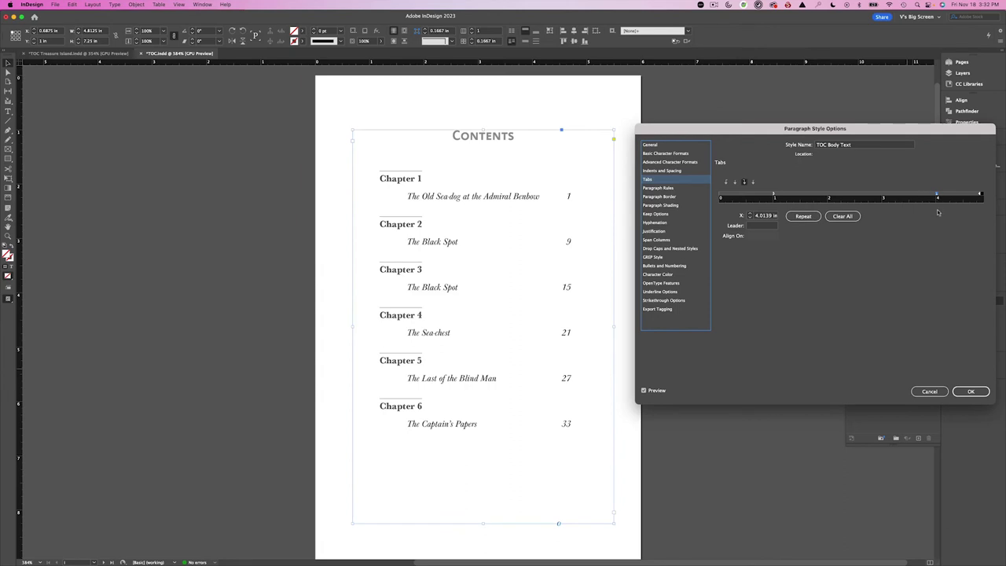
click(751, 216)
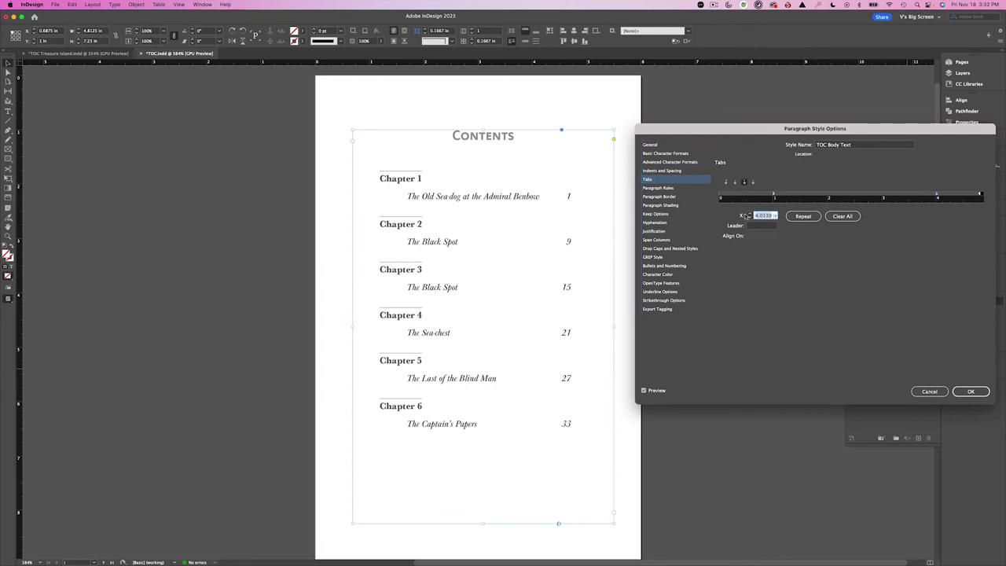
text(4)
key(Tab)
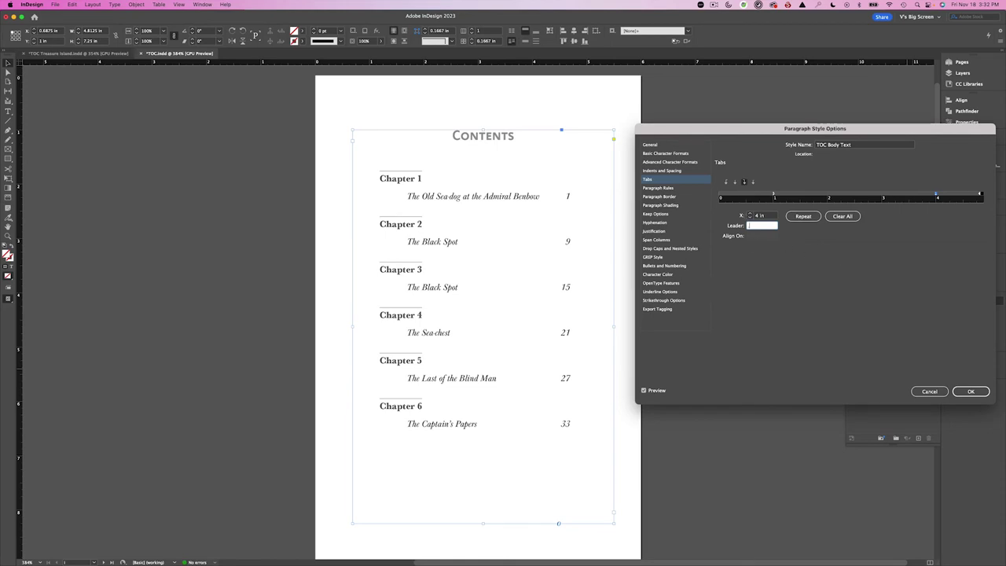
- Give the 4 in tab stop a period (.) leader and apply the TOC Body Text style changes
text(.)
key(Tab)
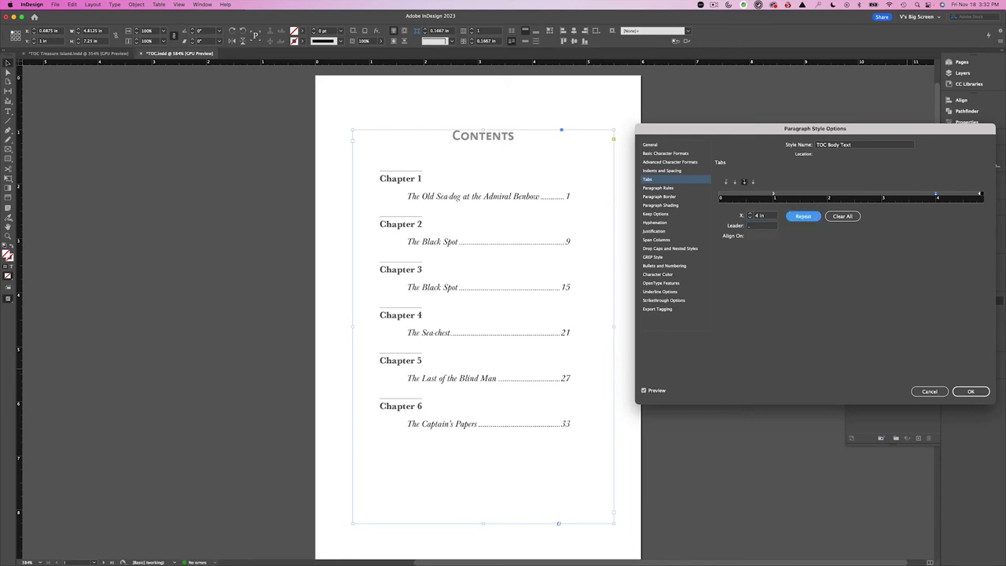
click(970, 393)
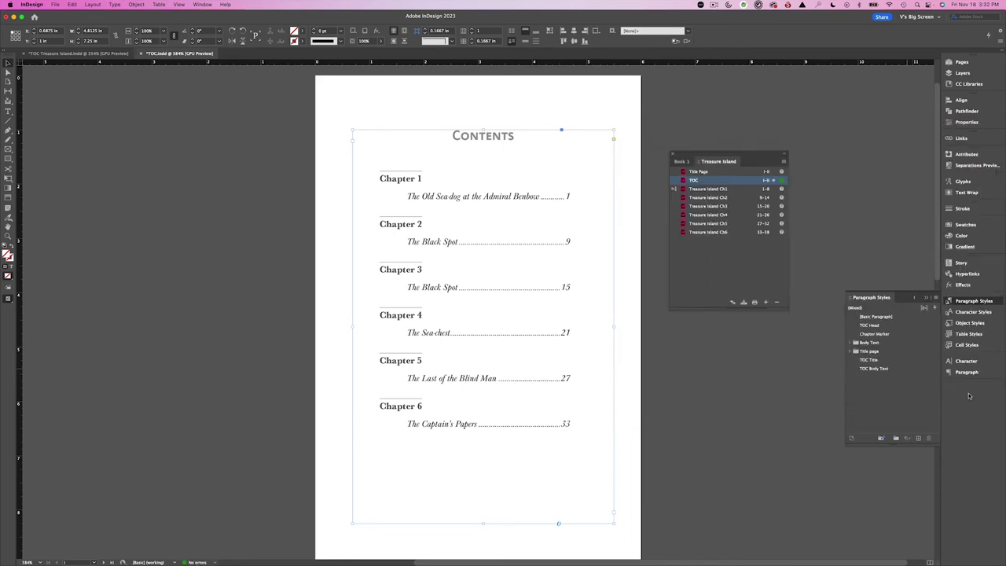
- Start a new character style named TOC Numbers
click(949, 312)
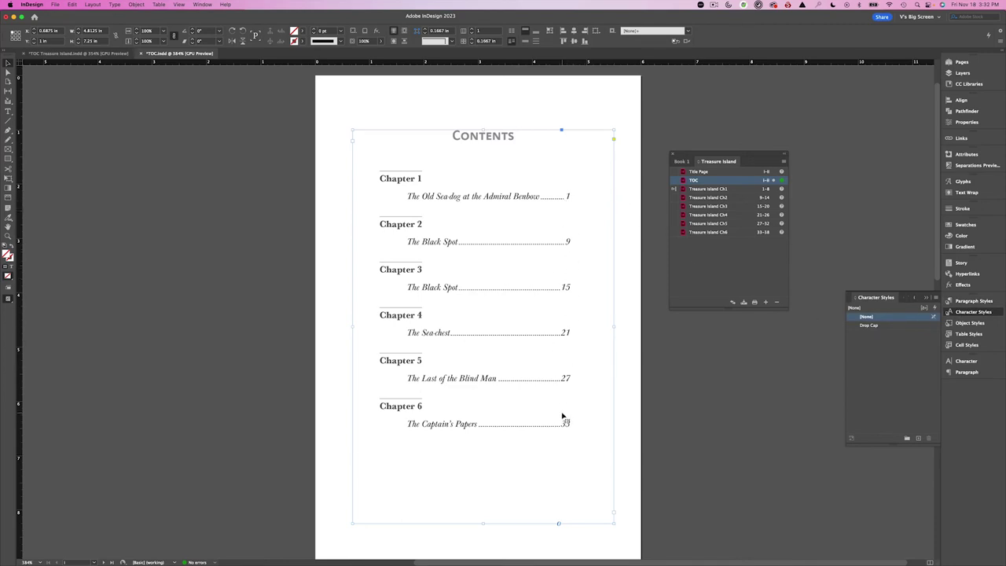
click(935, 298)
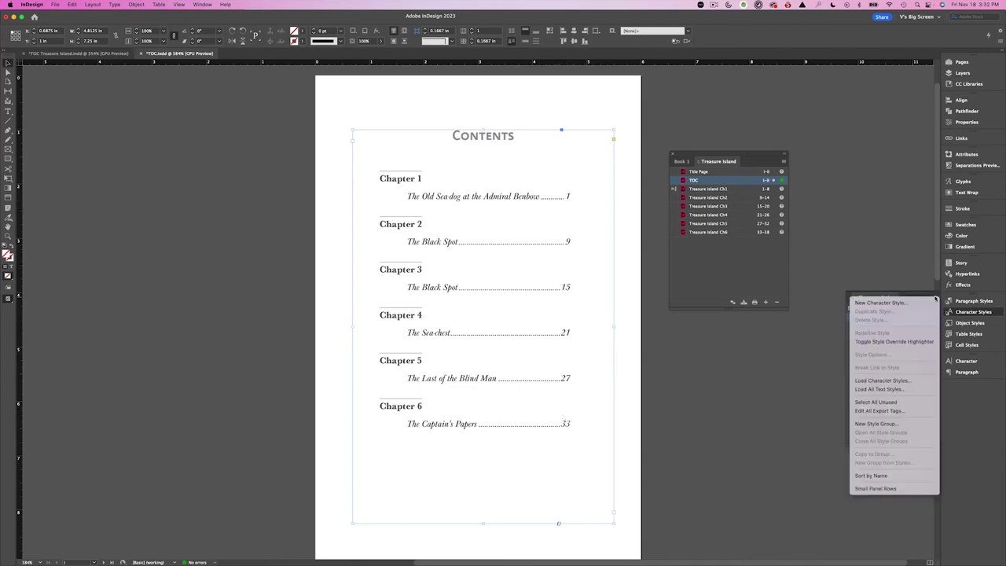
click(885, 303)
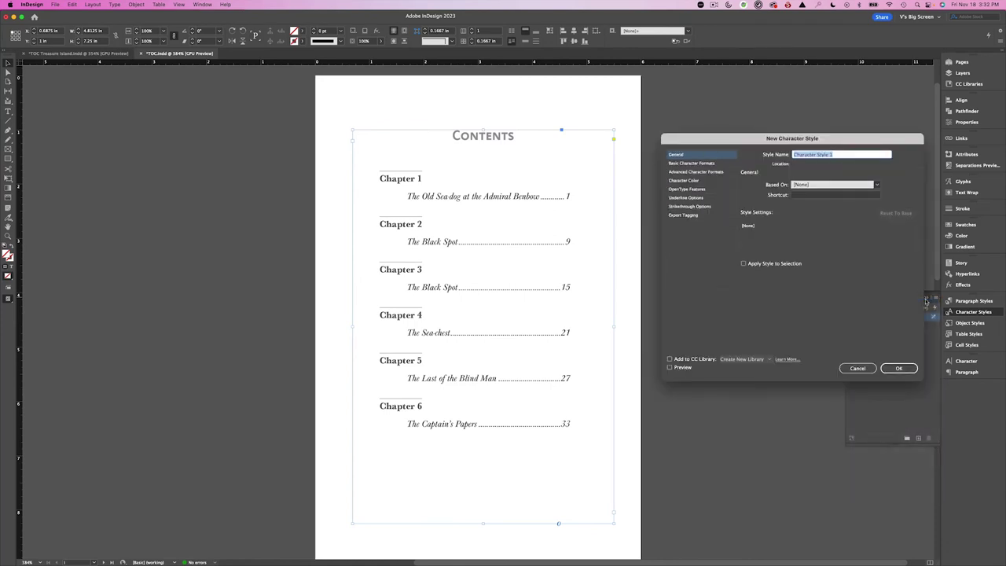
text(TOC Numbers)
- Set the TOC Numbers character style to Baskerville URW Bold at 12 pt
click(712, 163)
click(835, 189)
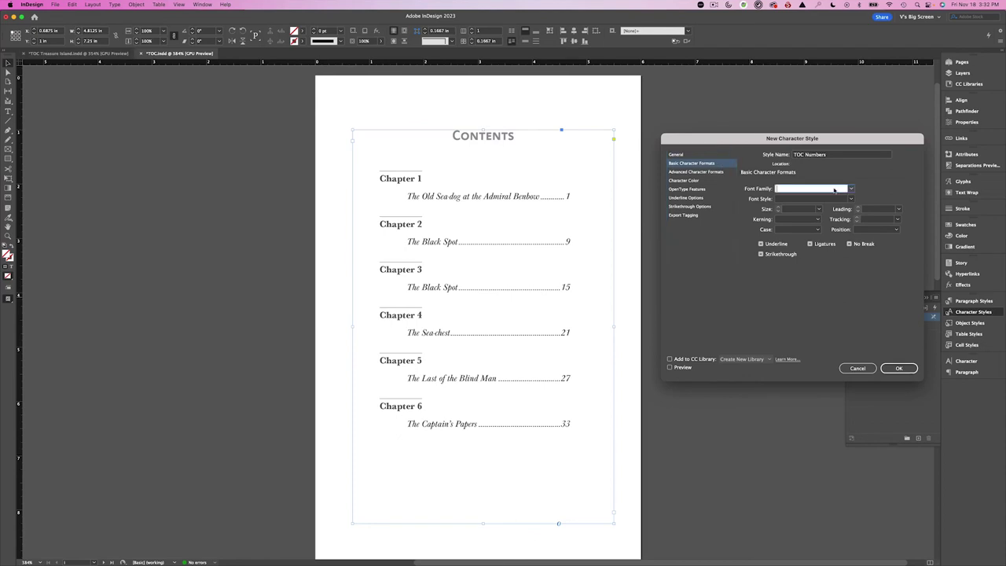
text(Baskerville URW)
click(851, 199)
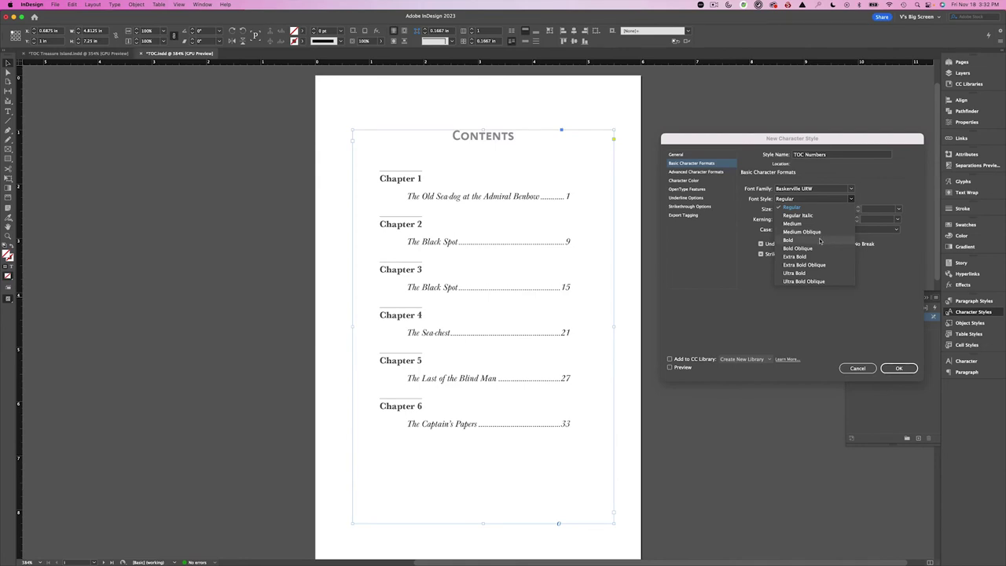
click(820, 240)
click(819, 210)
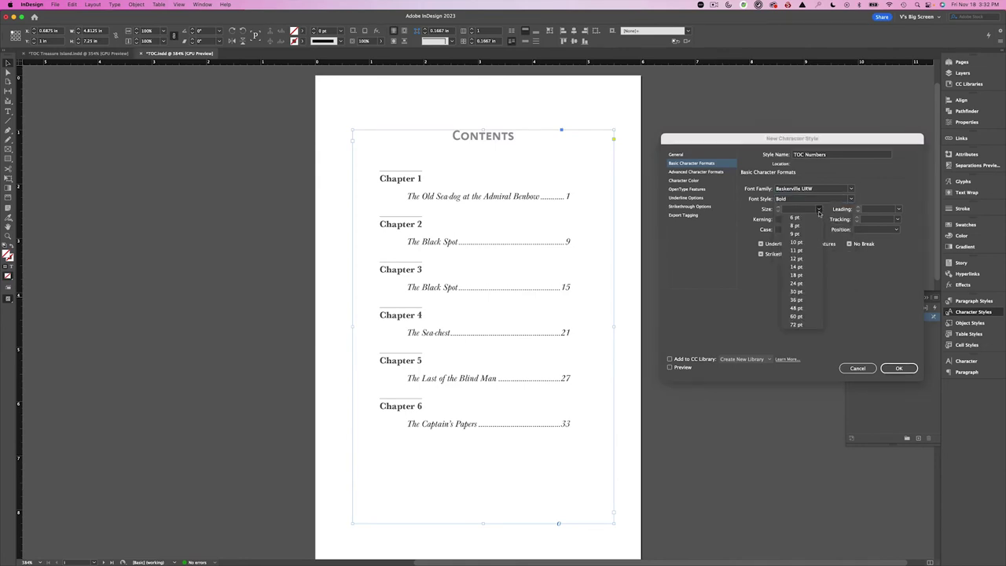
click(809, 259)
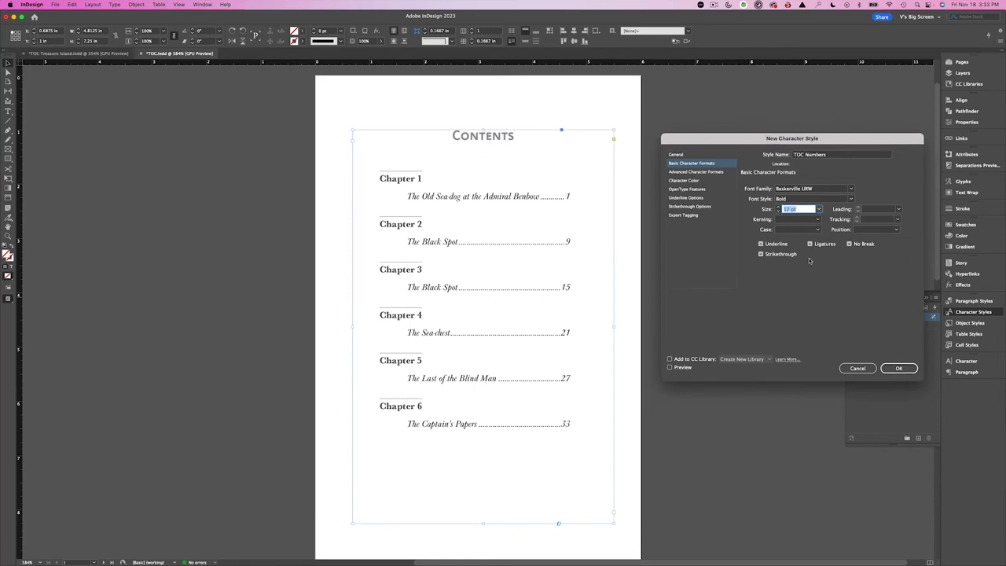
- Color the TOC Numbers style with the red swatch C=15 M=100 Y=100 K=0 and save the new style
click(706, 181)
scroll(814, 228, down, 2)
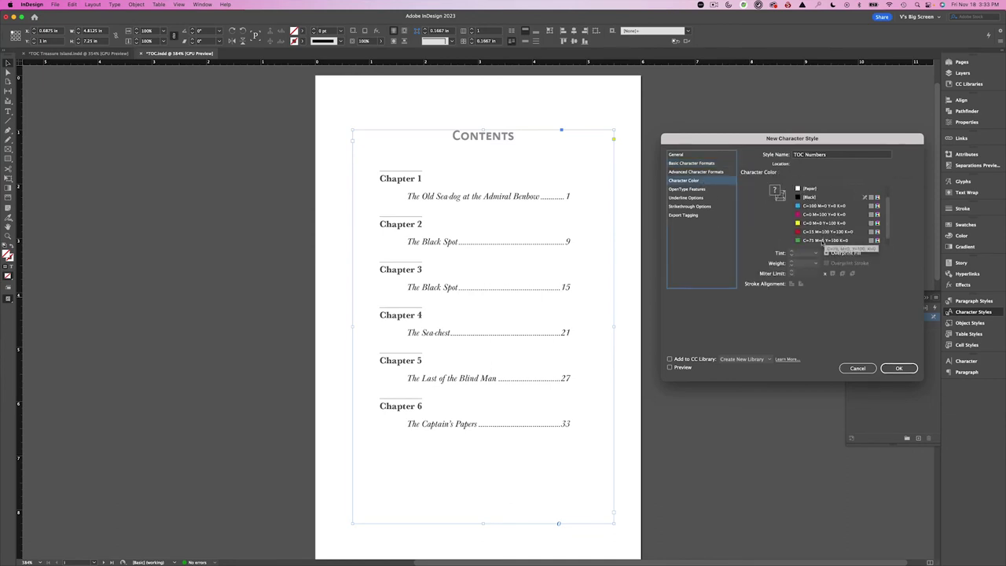
click(823, 232)
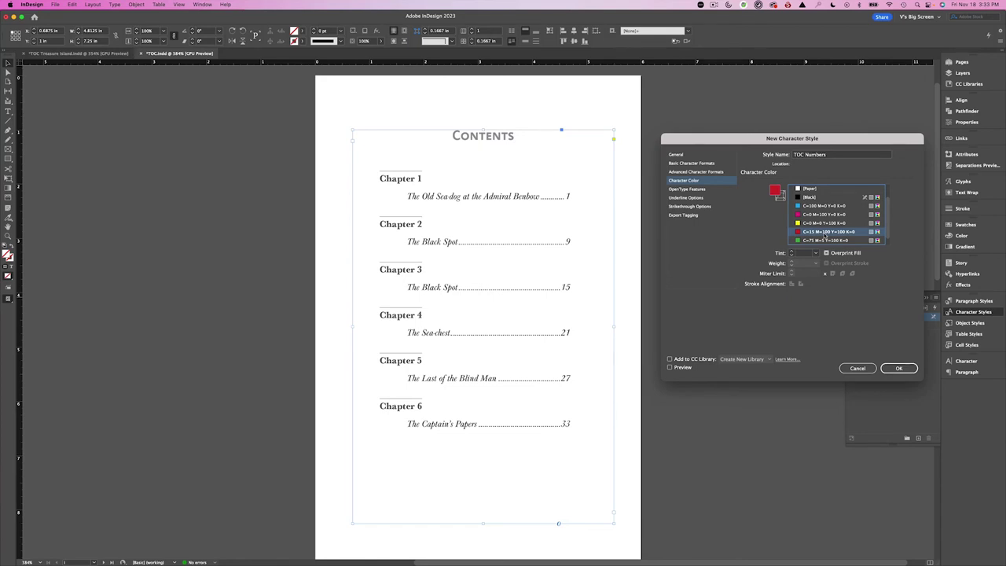
click(896, 370)
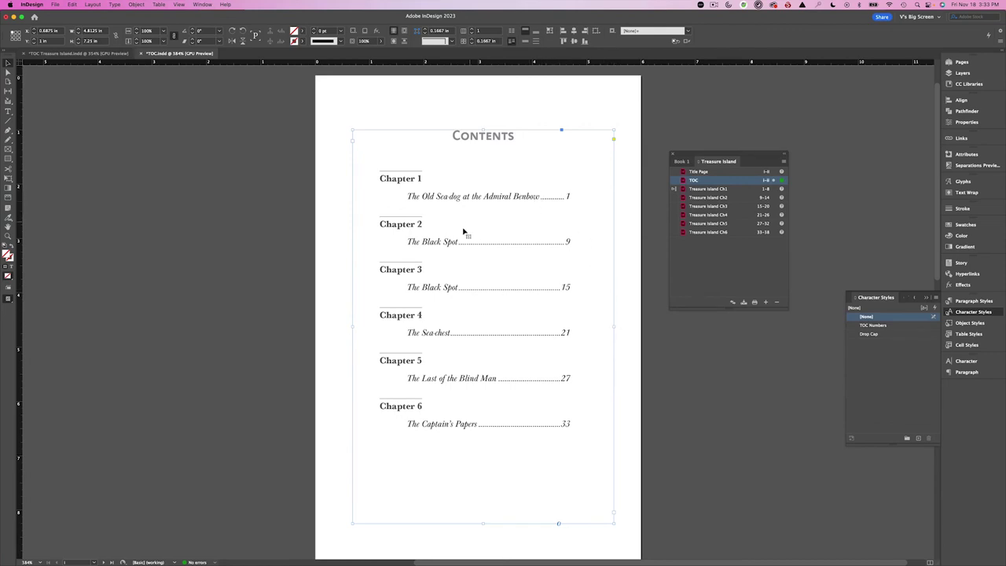
- Start another new character style named TOC Lead
click(935, 297)
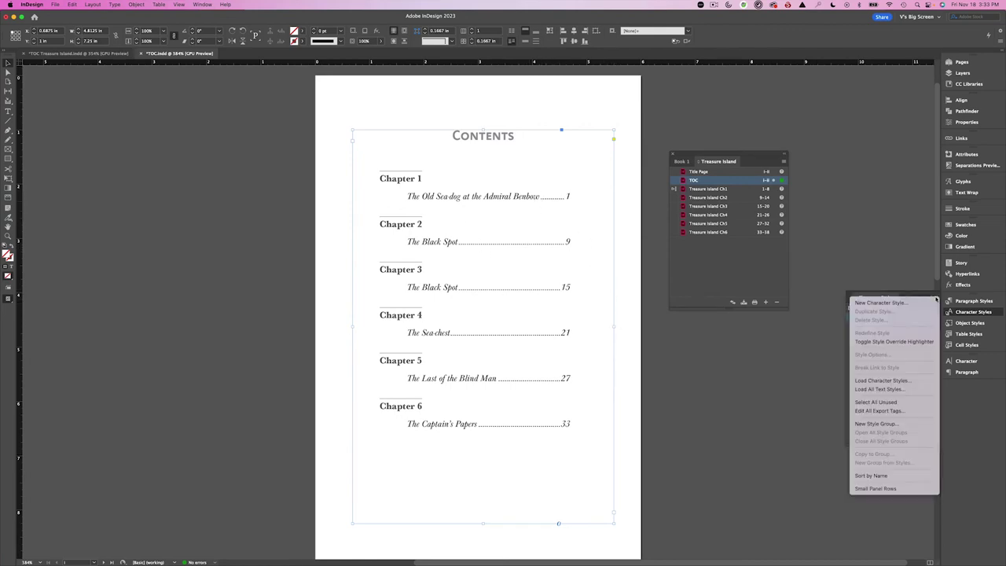
click(923, 304)
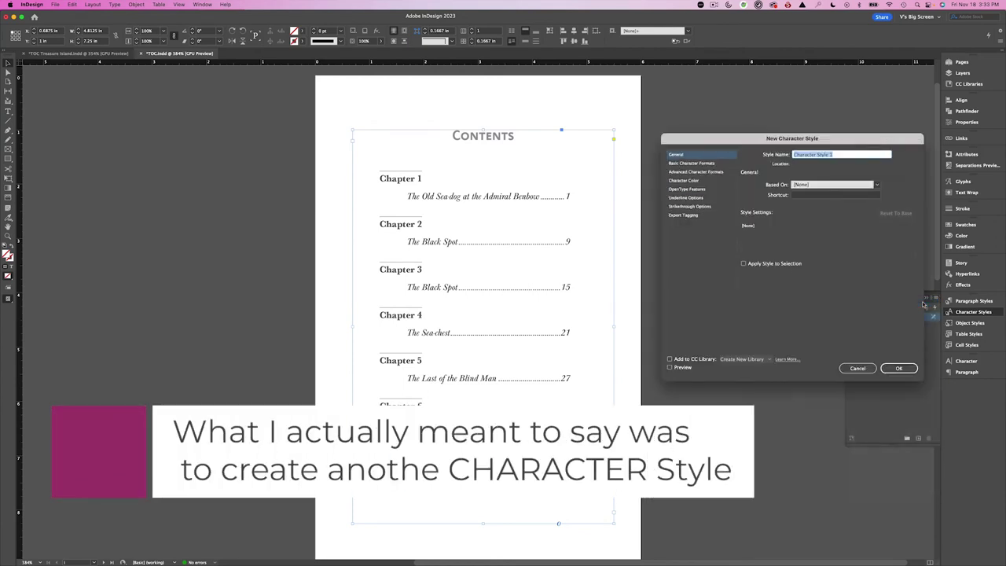
text(TOC Lead)
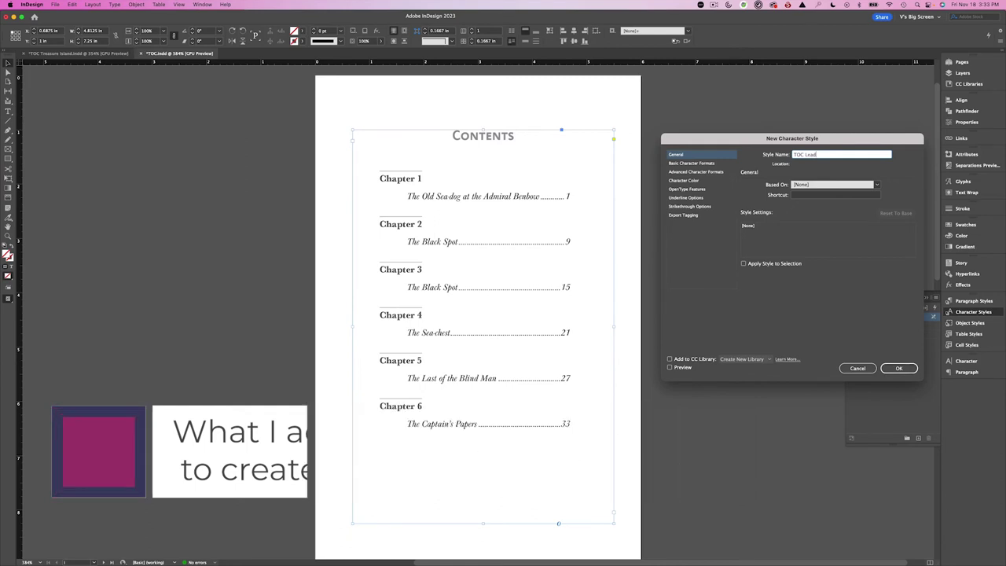
- Set the TOC Lead character style to Baskerville URW Regular at 8 pt with a tracking of 200
click(704, 163)
click(787, 188)
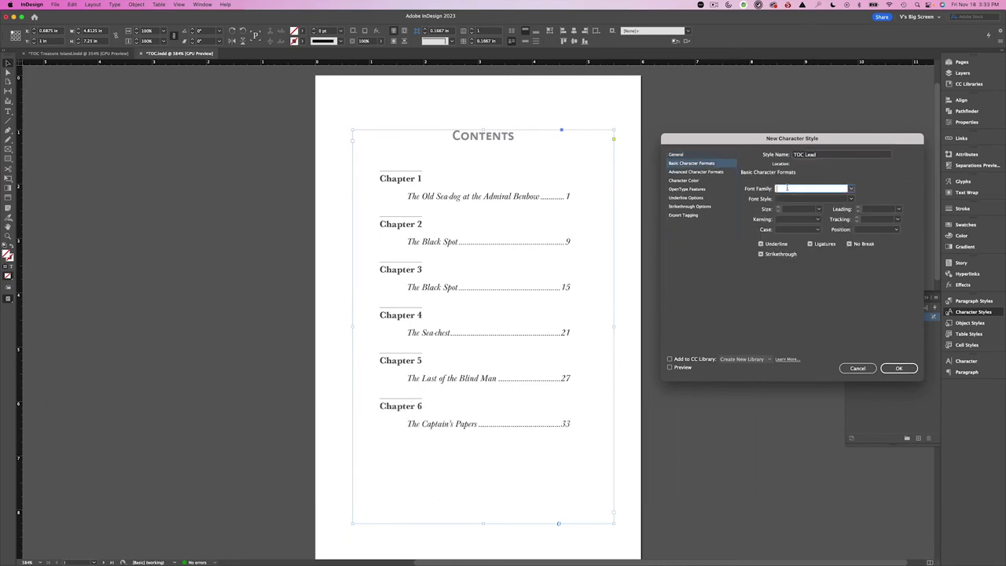
text(Baskerville URW)
click(851, 199)
click(835, 208)
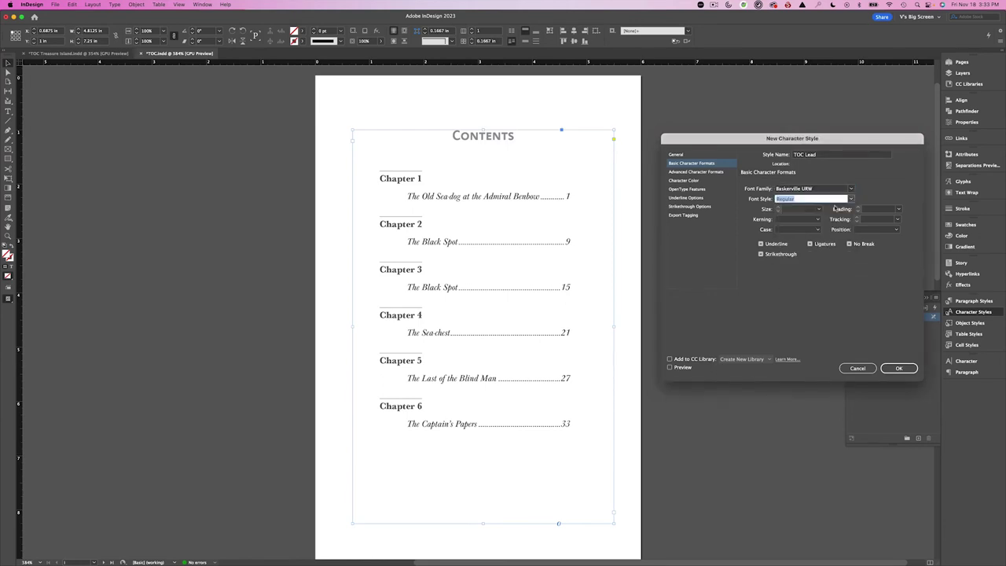
click(819, 210)
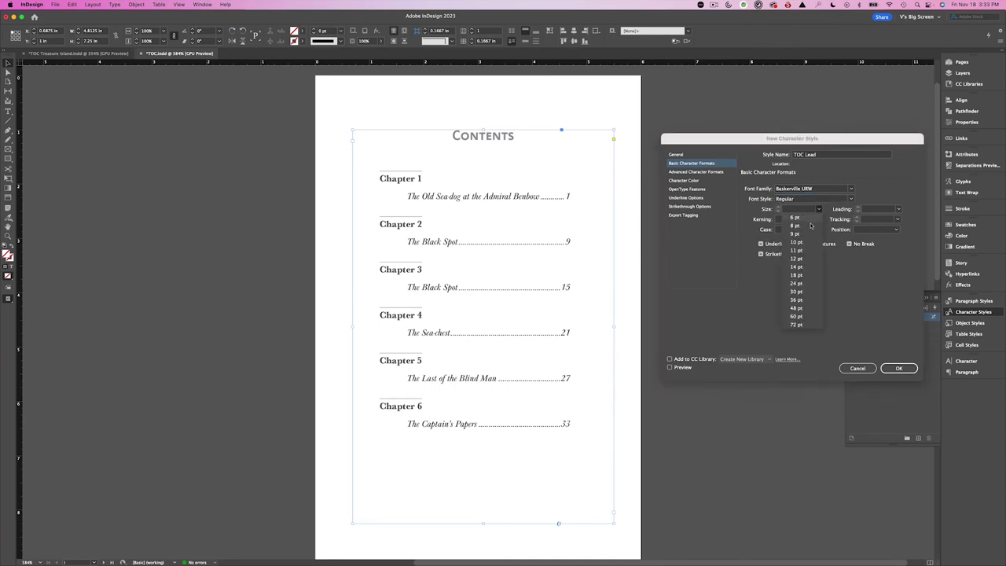
click(795, 225)
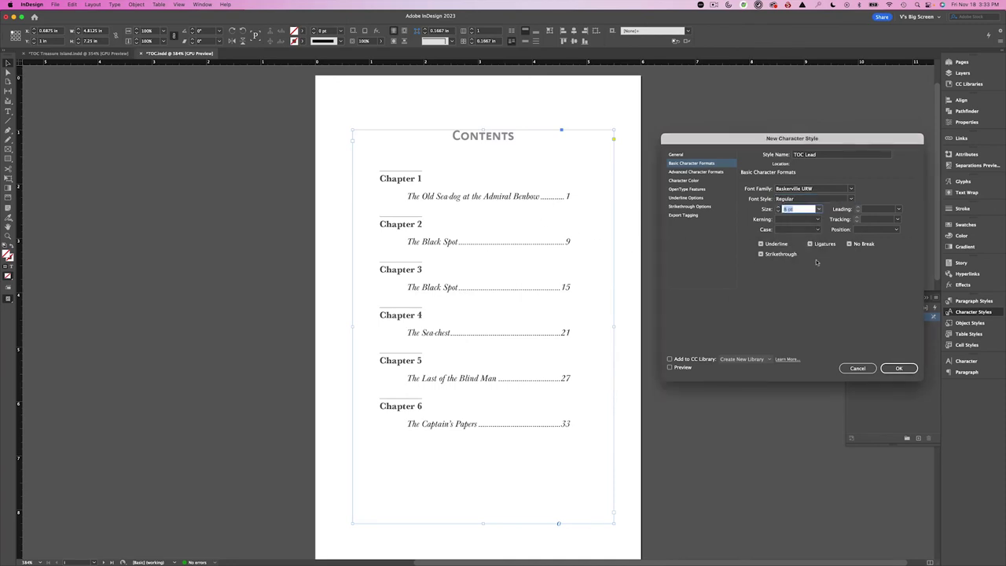
click(898, 219)
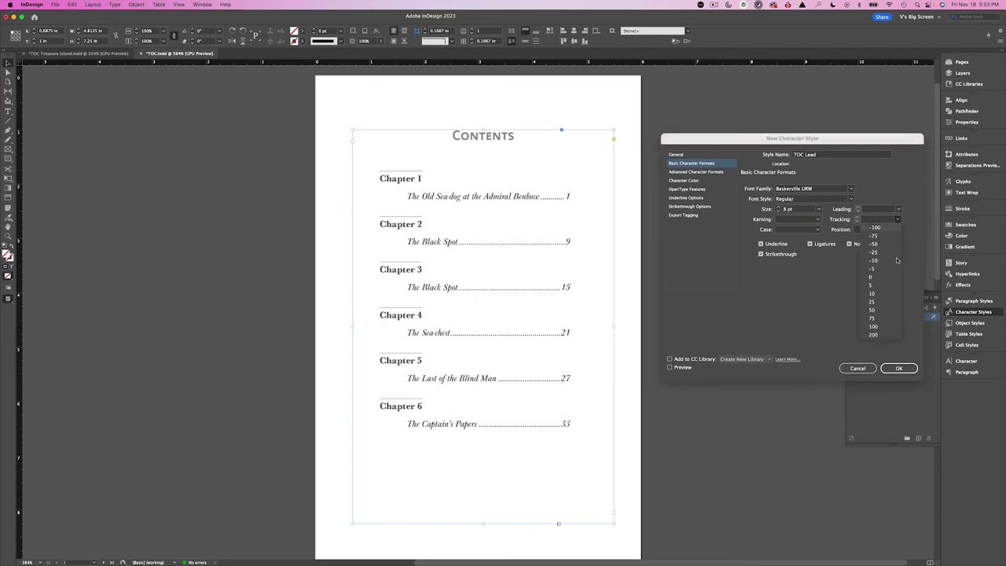
click(888, 335)
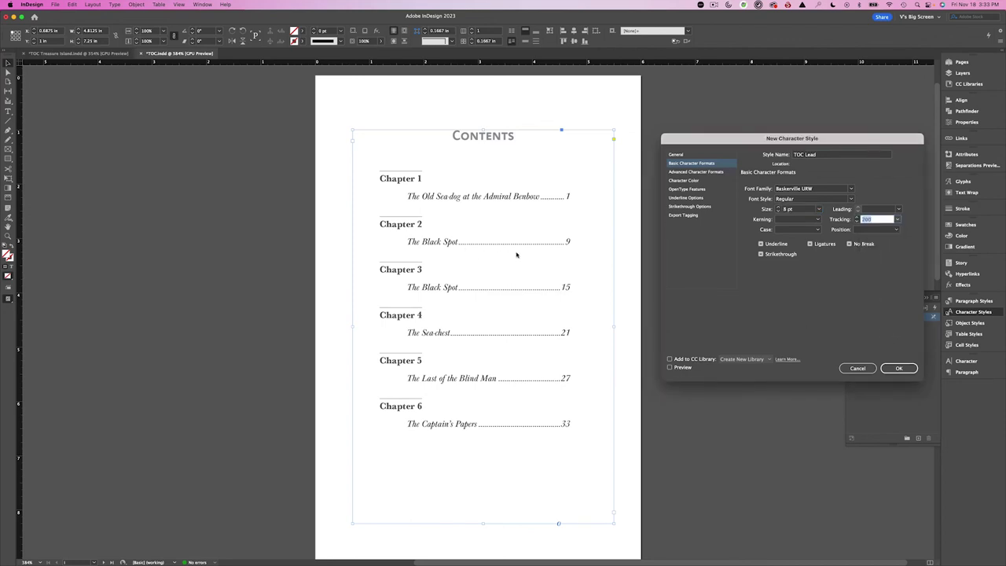
- Set the TOC Lead style's character color to black with an 80% tint
click(707, 183)
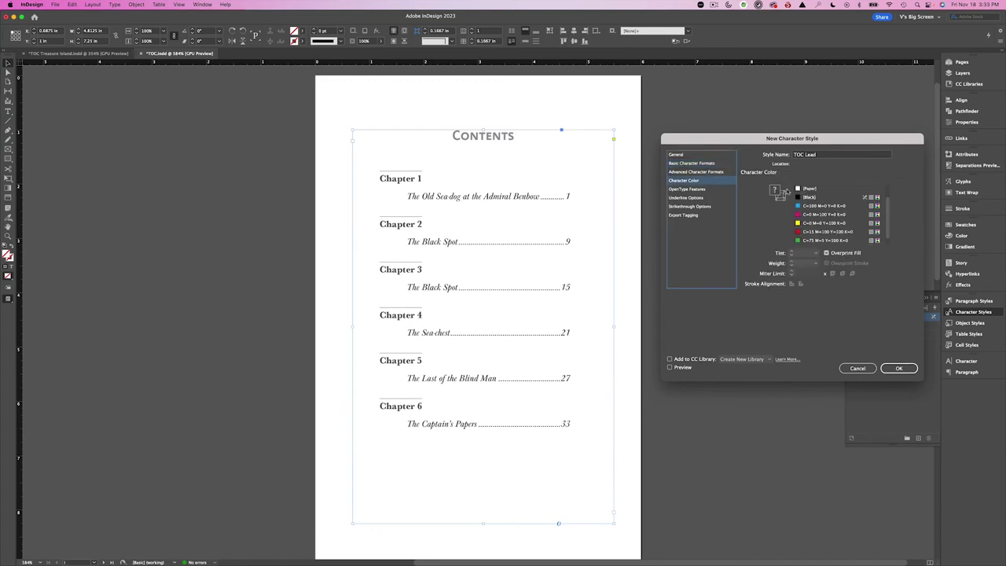
click(810, 196)
click(816, 253)
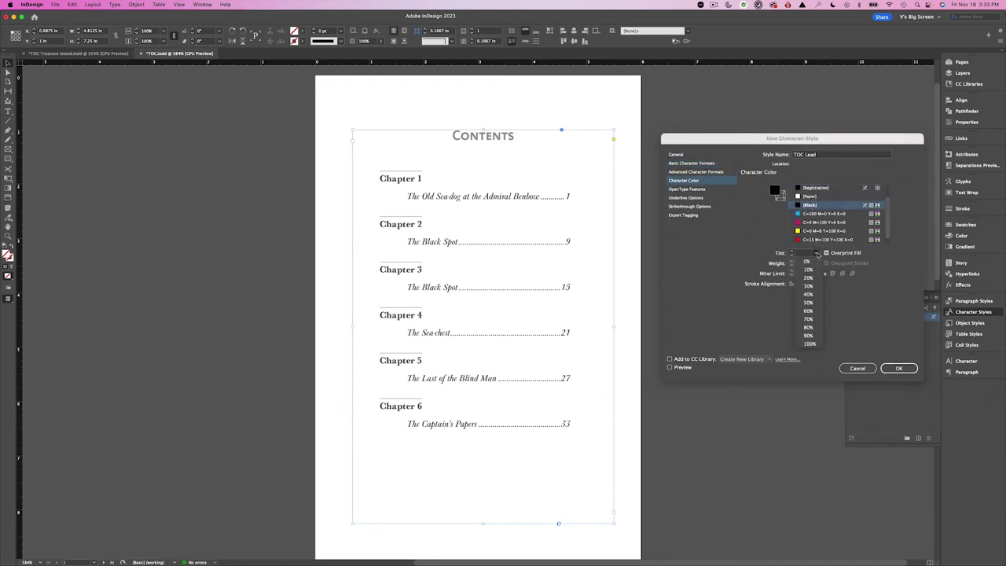
click(816, 328)
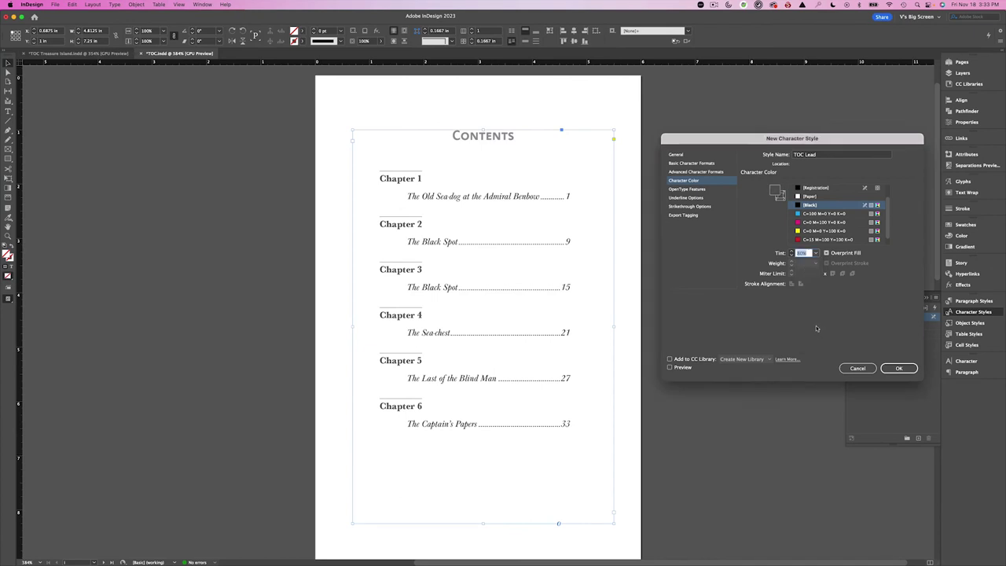
- Save the TOC Lead style and update the table of contents with TOC Numbers for chapter-title page numbers and TOC Lead between entry and number
click(898, 368)
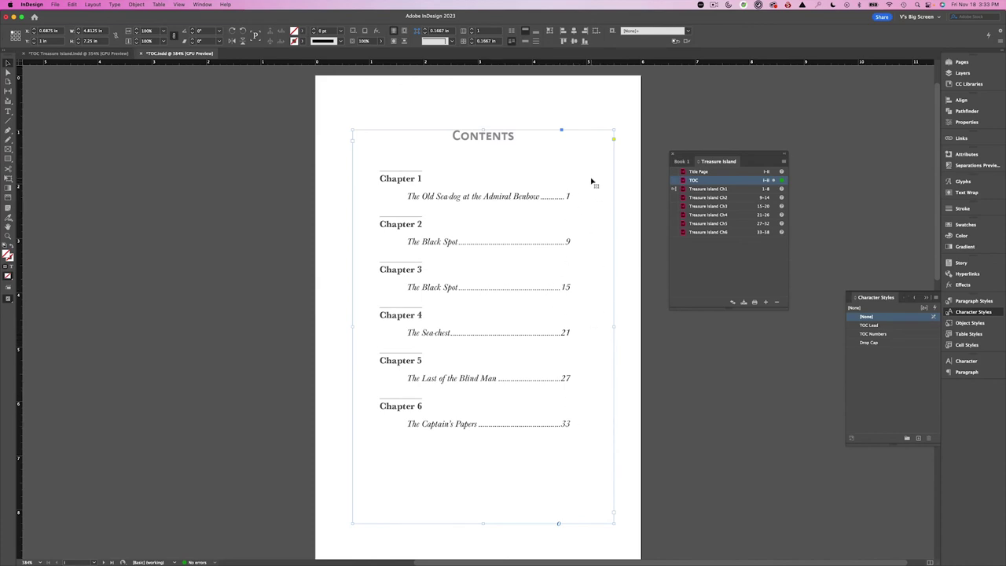
click(93, 3)
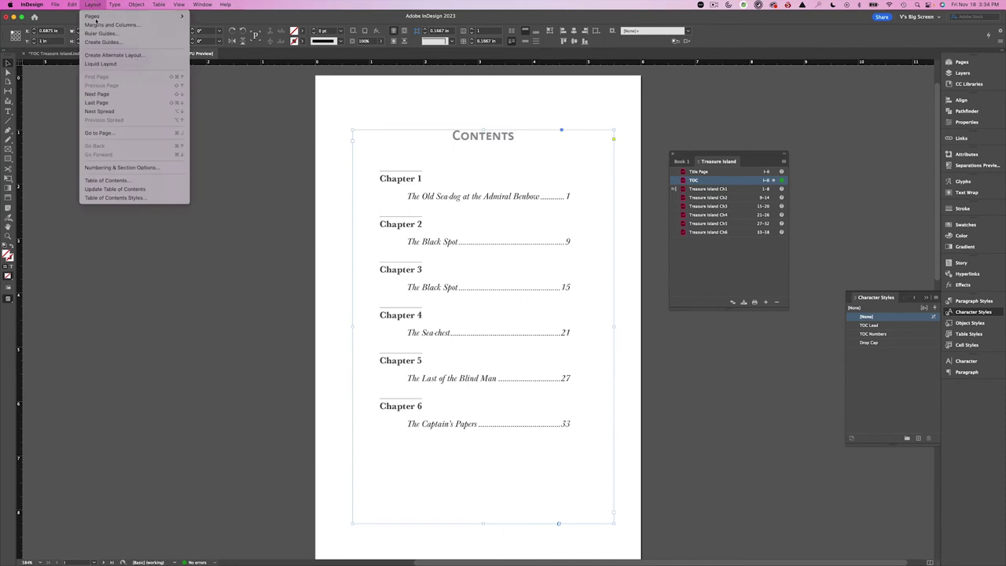
click(117, 182)
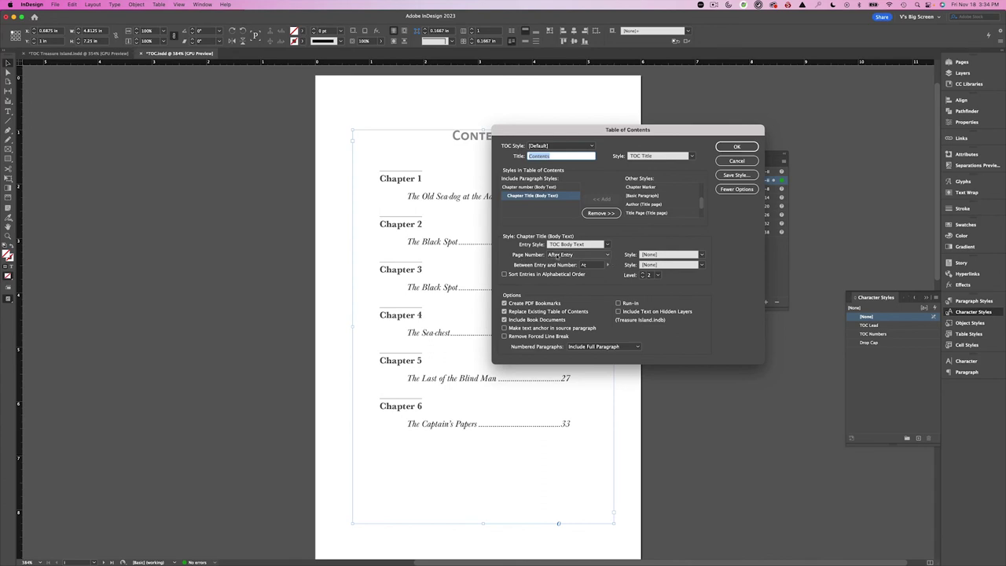
click(702, 255)
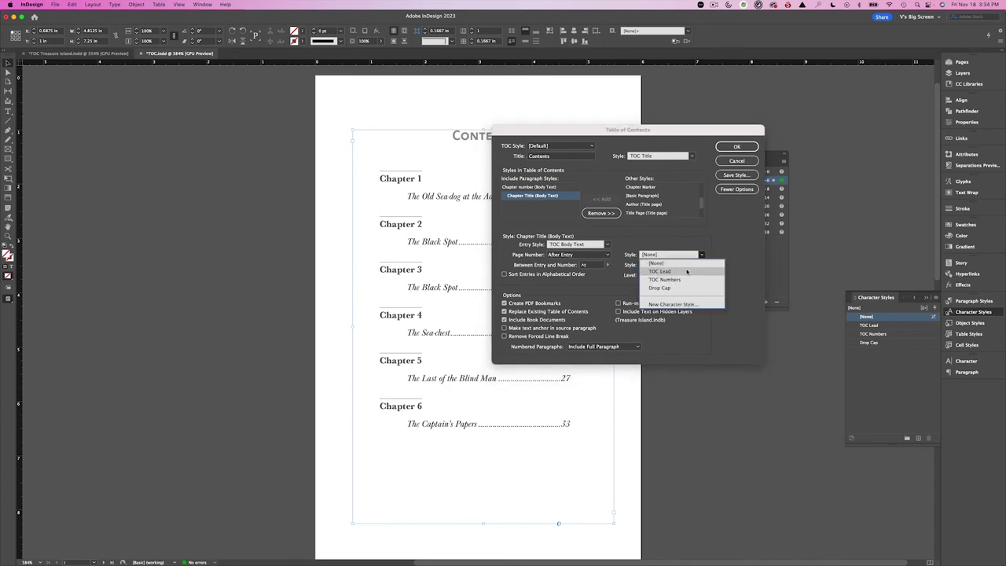
click(687, 280)
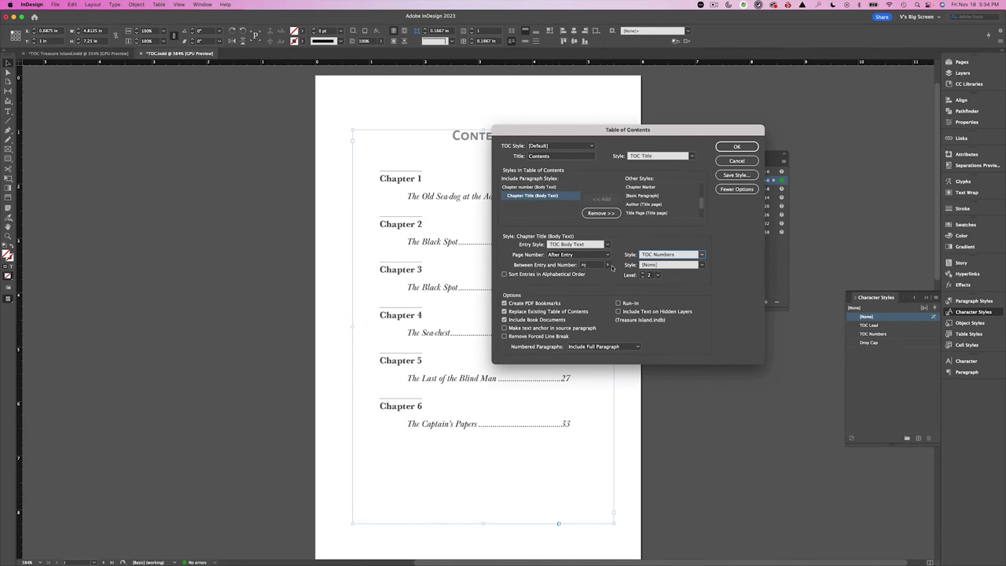
click(701, 265)
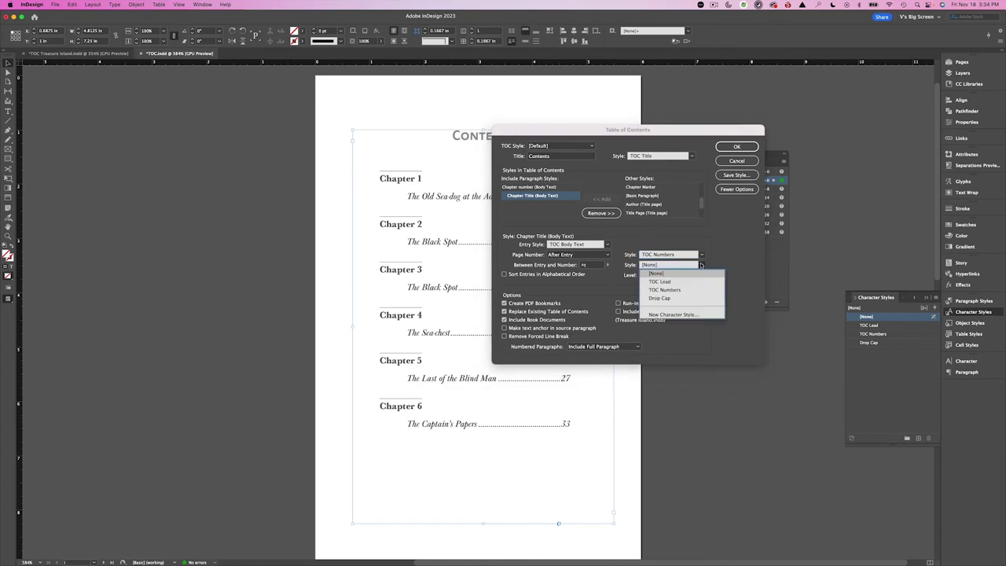
click(685, 281)
click(735, 147)
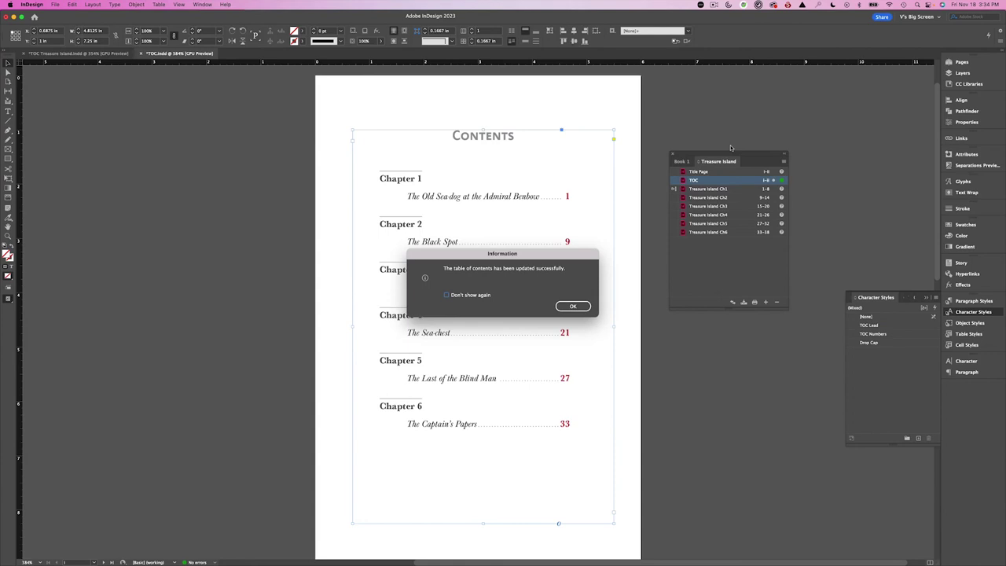
click(566, 306)
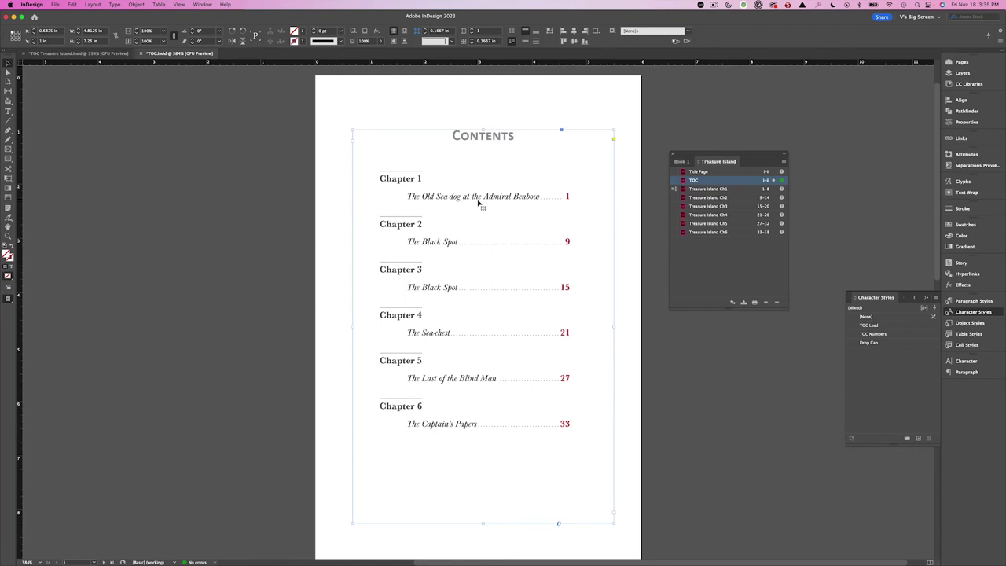
- Add the document Treasure Island Ch7.indd to the Treasure Island book after Chapter 6
click(740, 233)
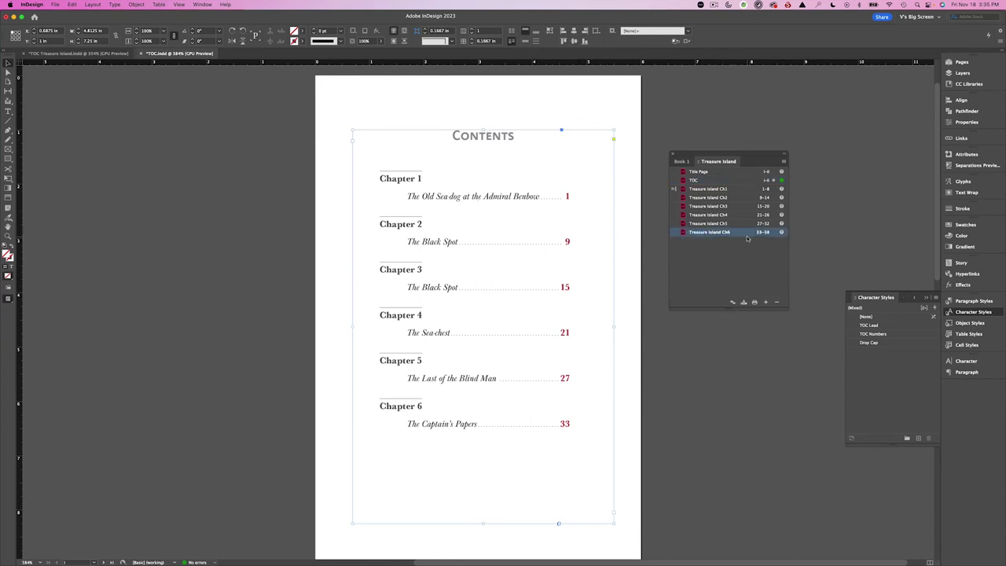
click(766, 302)
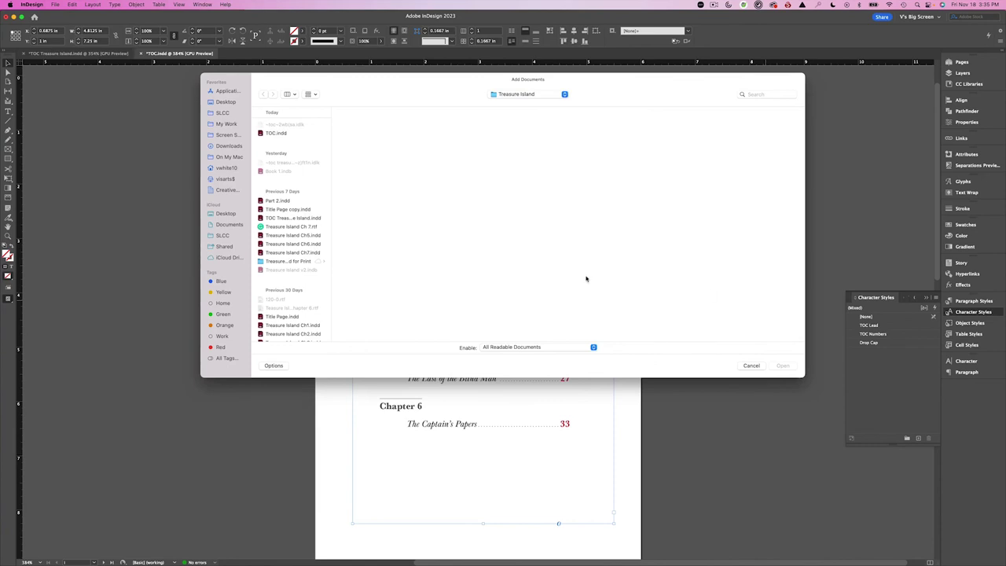
scroll(308, 299, down, 3)
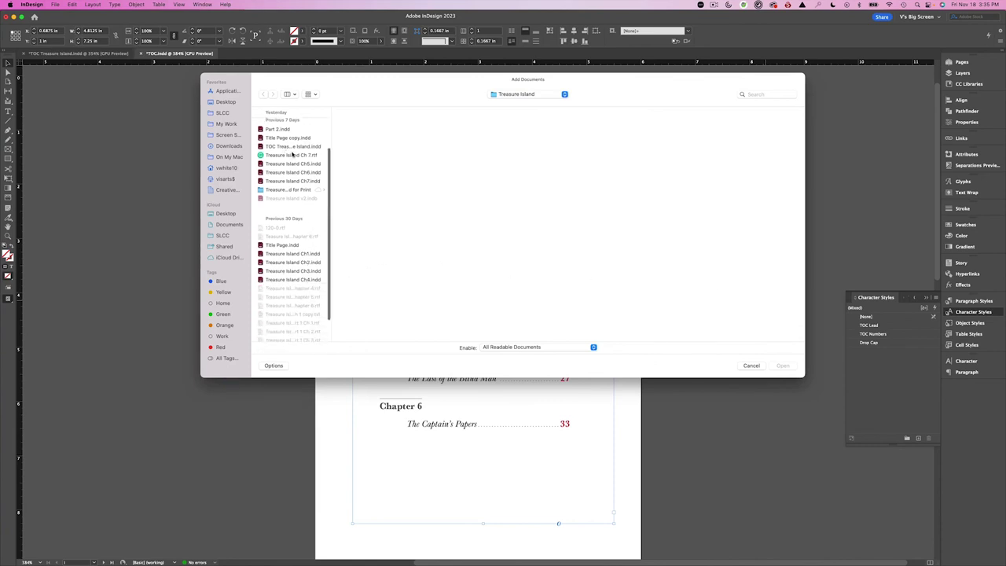
click(288, 182)
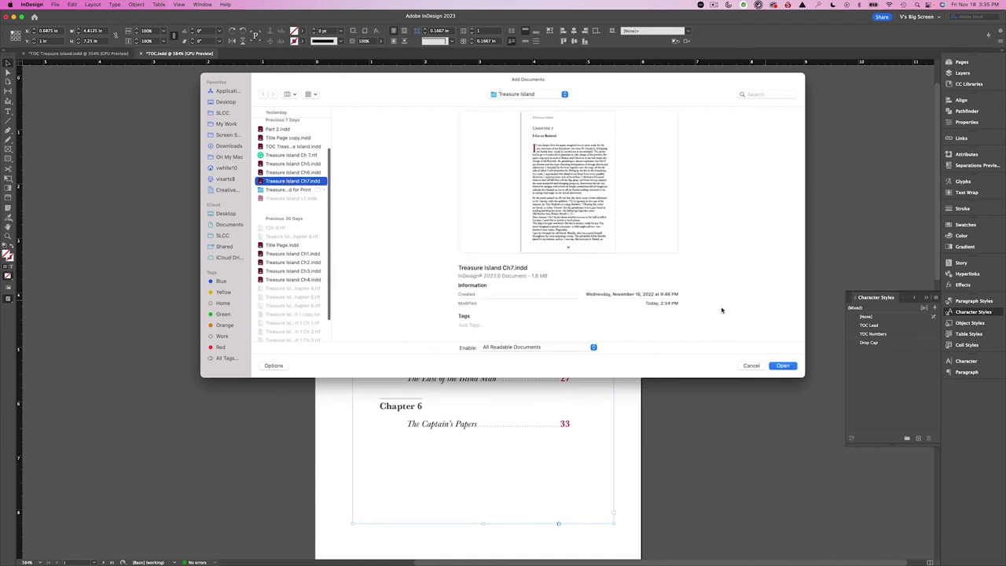
click(778, 365)
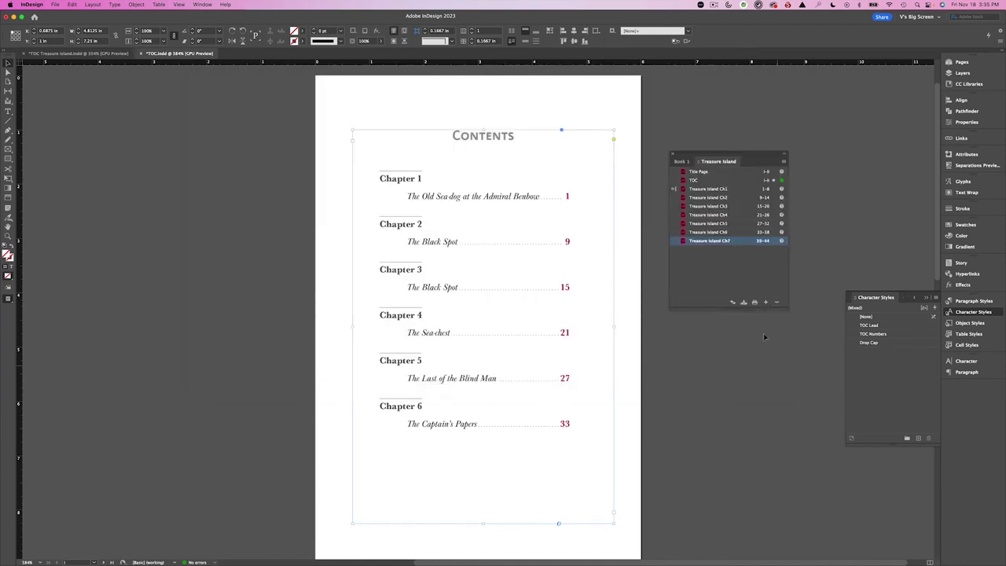
- Update all page, section, chapter and paragraph numbering across the Treasure Island book
click(783, 162)
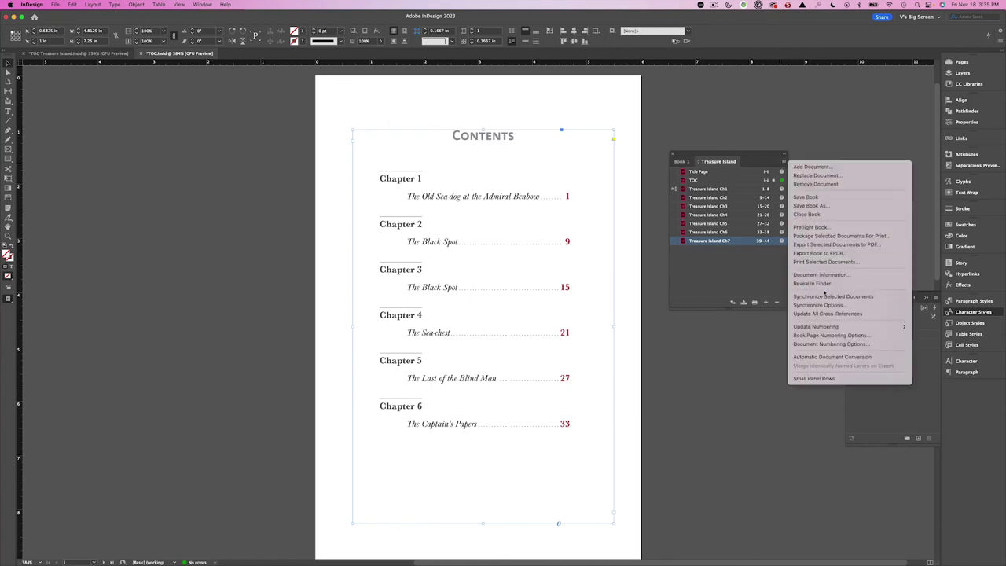
mouse_move(818, 327)
click(741, 345)
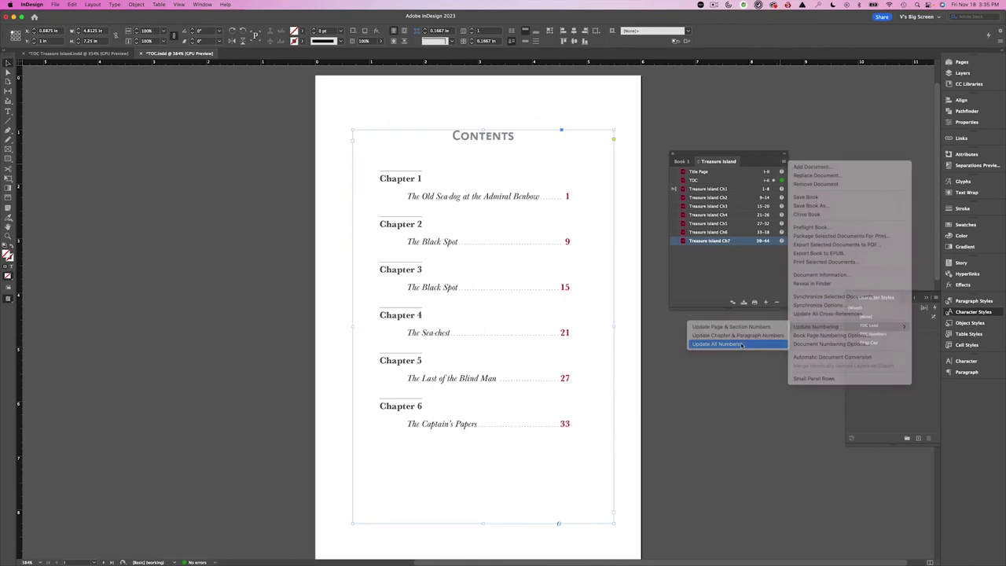
- Preflight the entire Treasure Island book instead of only the selected document
click(784, 164)
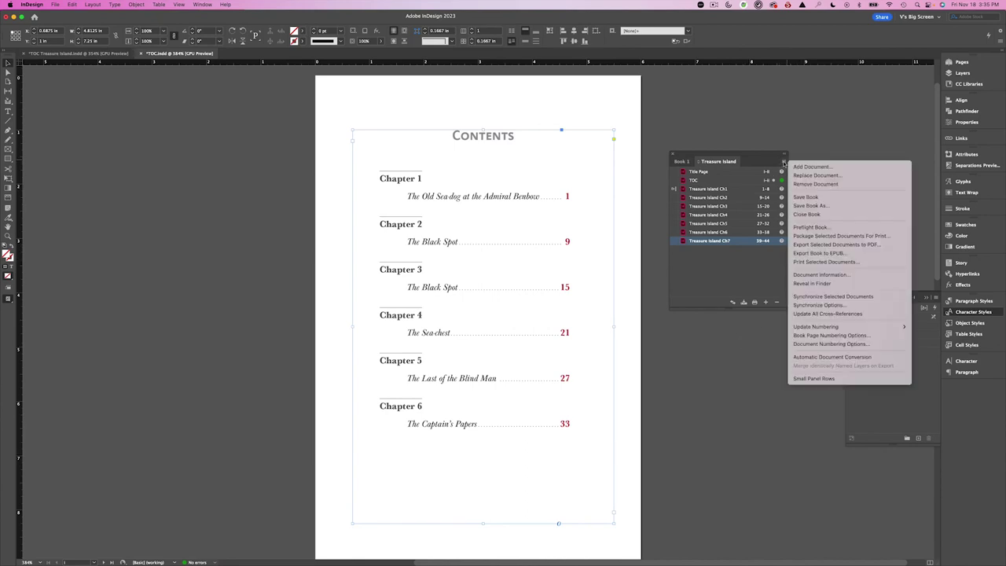
click(833, 227)
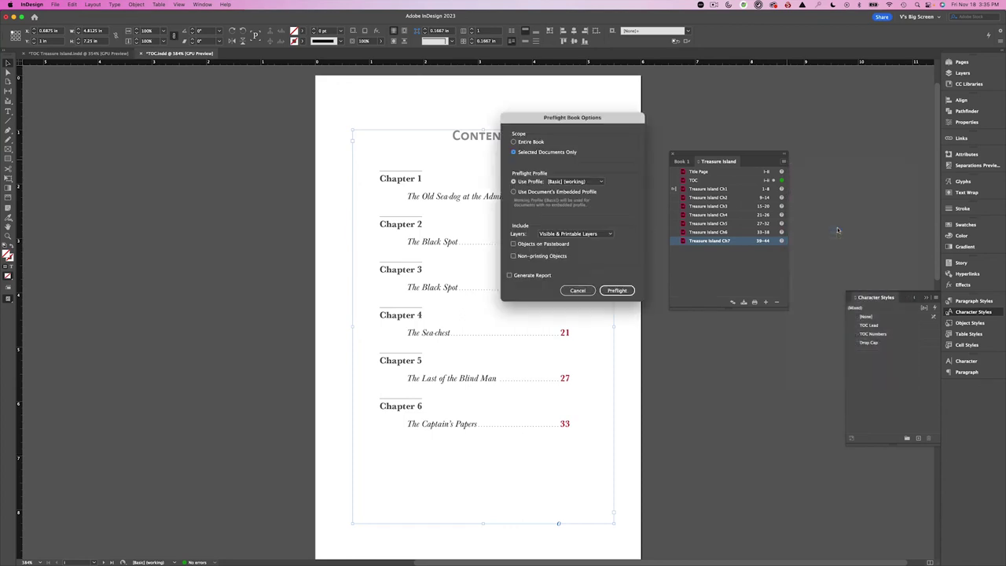
click(515, 141)
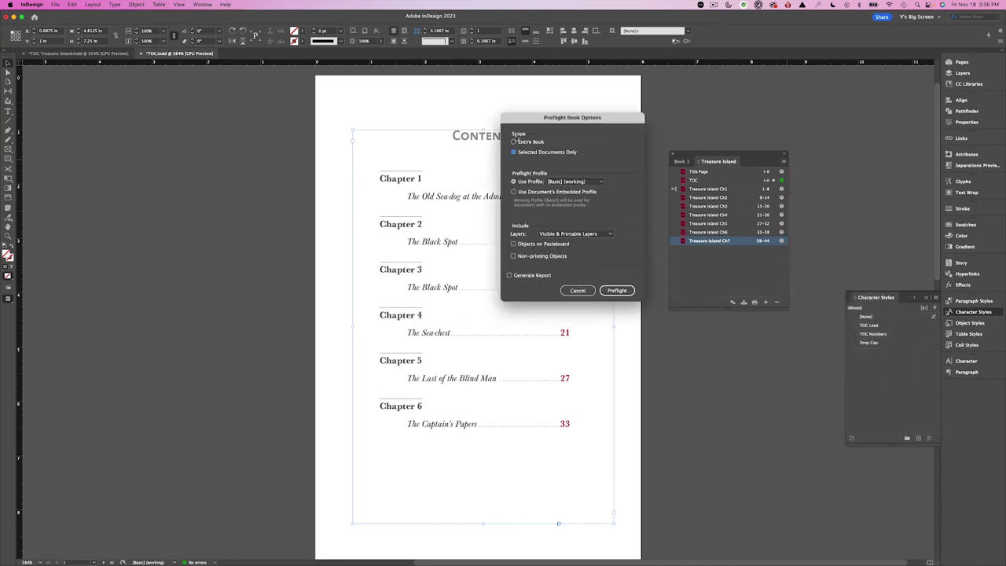
click(617, 290)
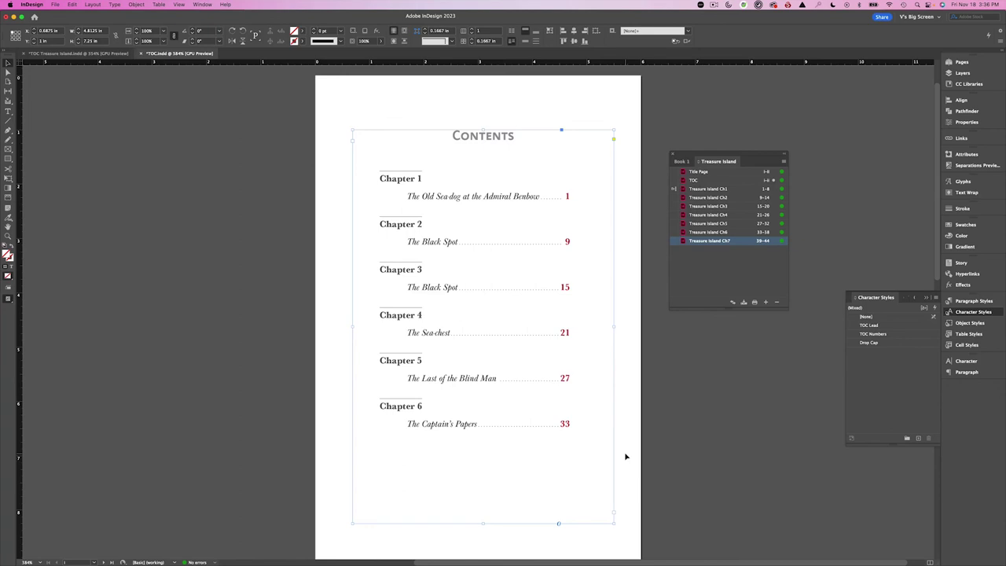
- Update the table of contents to include Chapter 7, deselect its frame and show the page in preview mode
click(92, 4)
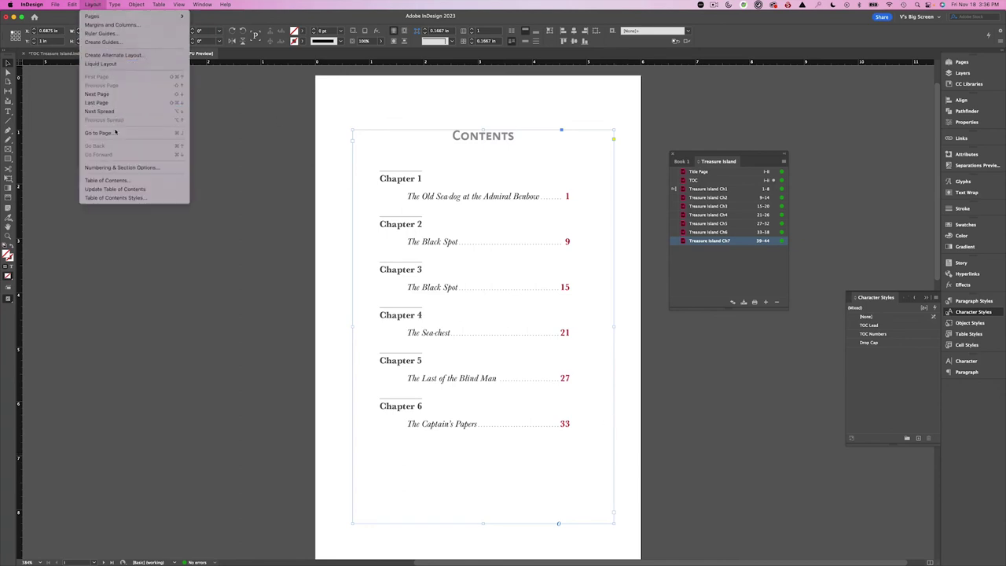
click(159, 188)
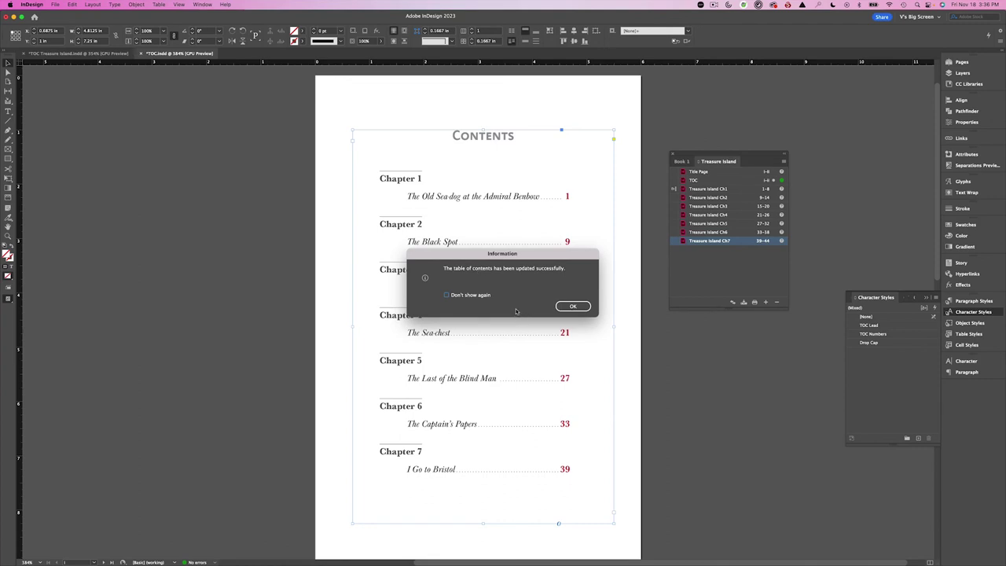
click(571, 306)
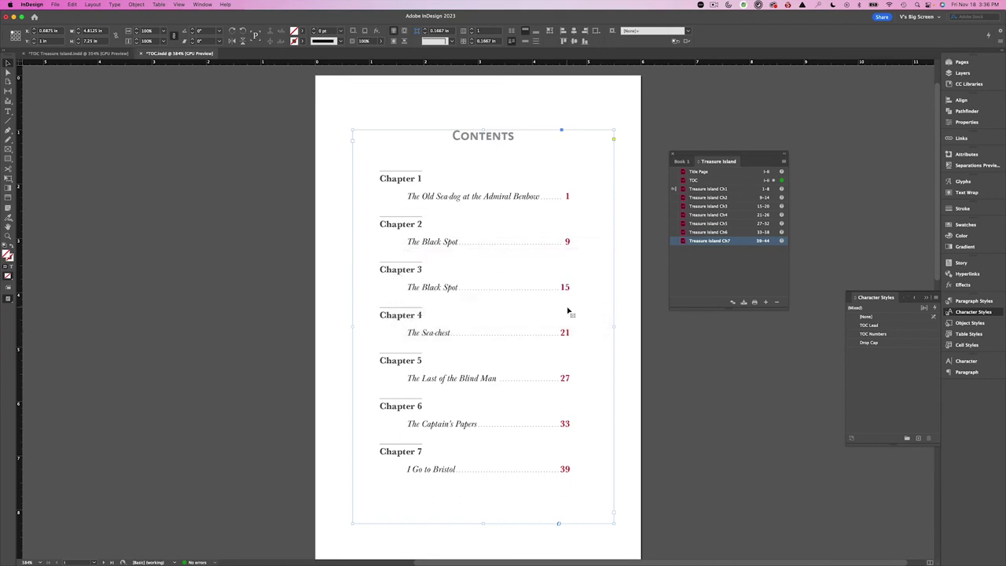
click(639, 463)
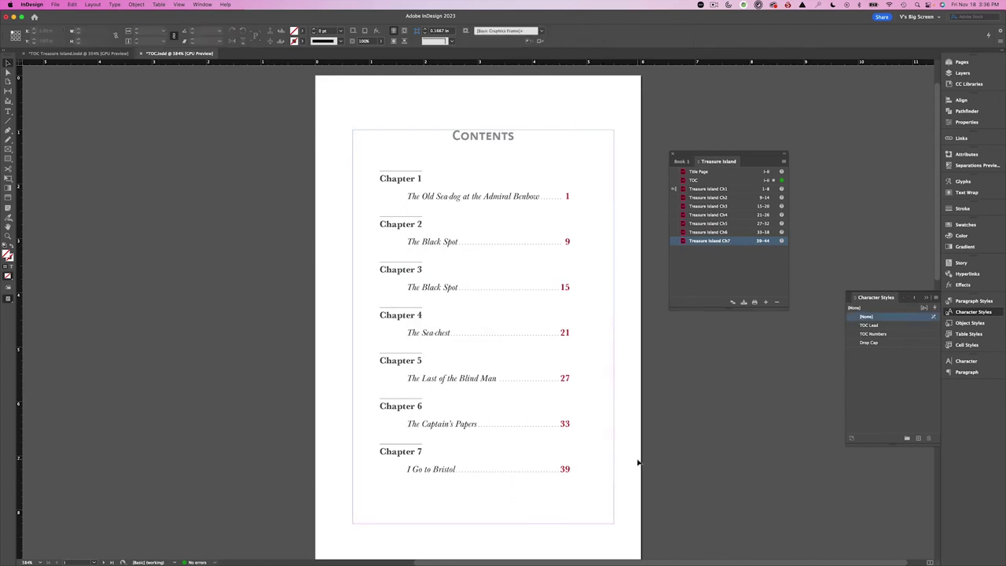
key(w)
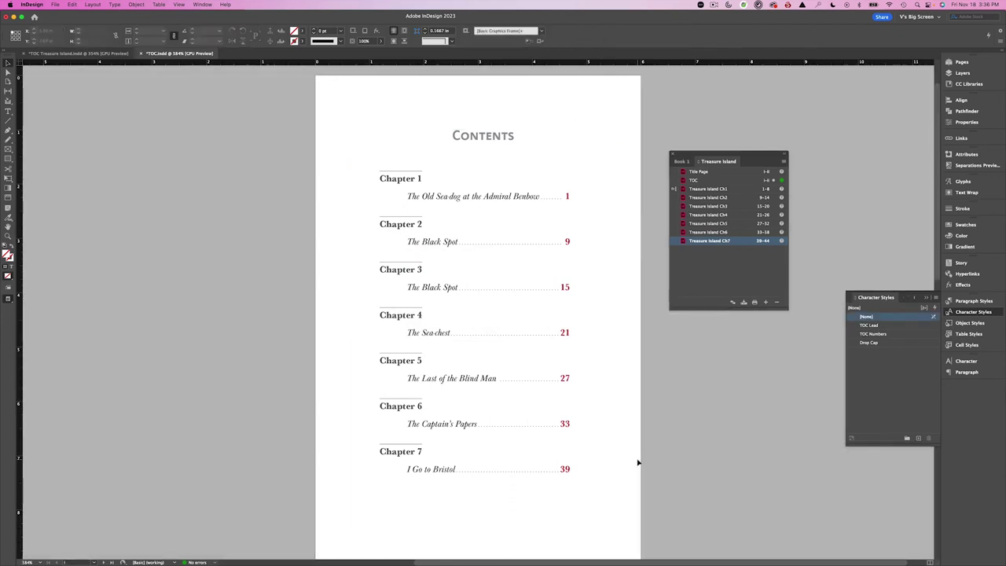